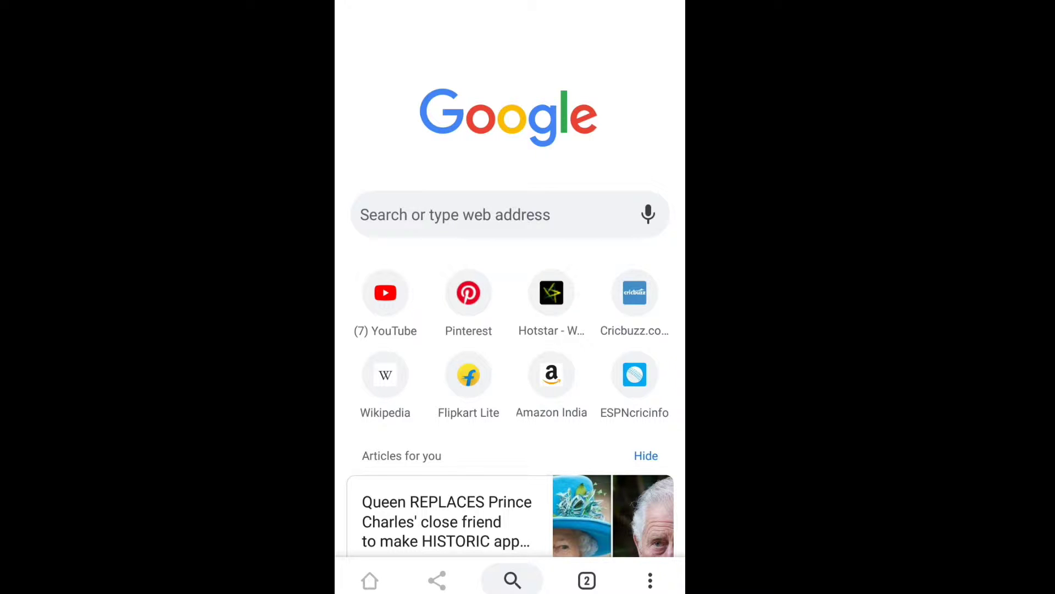
{"action": "scroll", "coordinate": [510, 311], "scroll_direction": "down", "scroll_amount": 10}
{"action": "scroll", "coordinate": [510, 310], "scroll_direction": "up", "scroll_amount": 10}
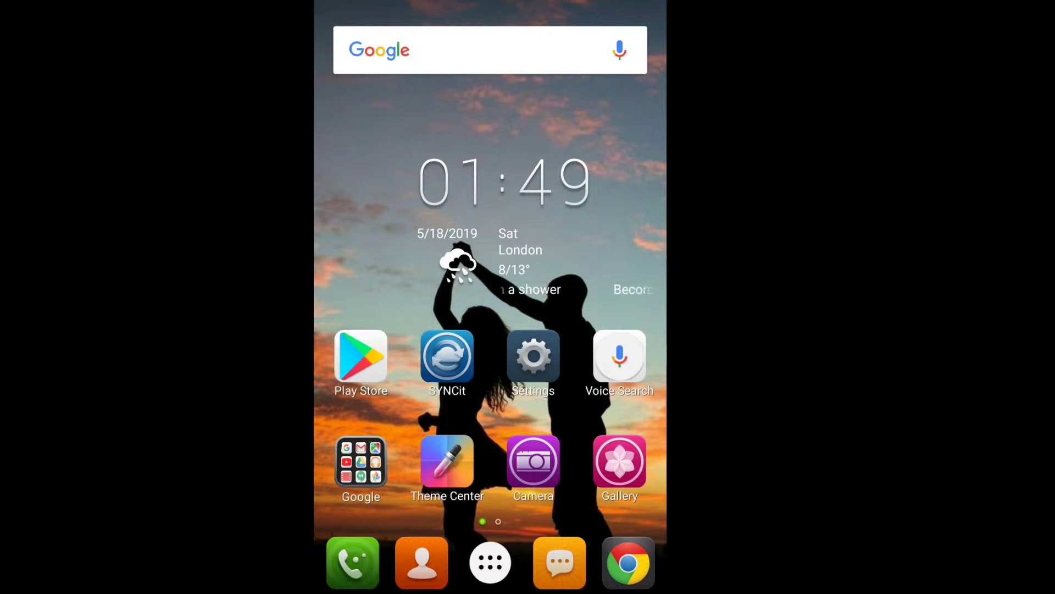
Browse the home screen, then open the Play Store's navigation menu
{"action": "mouse_move", "coordinate": [595, 329]}
{"action": "left_mouse_down"}
{"action": "mouse_move", "coordinate": [371, 330]}
{"action": "mouse_move", "coordinate": [593, 330]}
{"action": "left_mouse_up"}
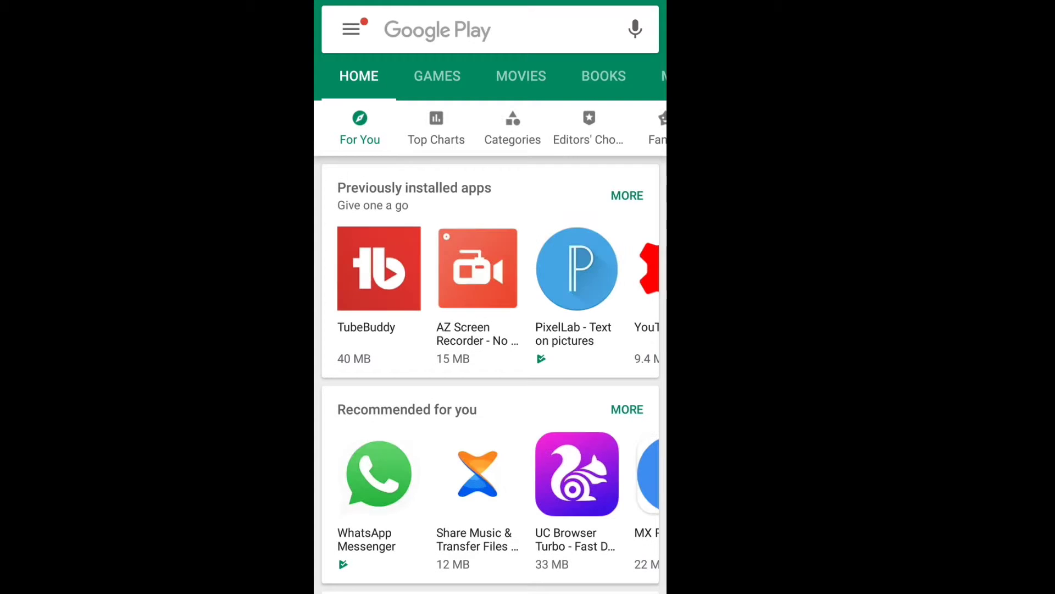
{"action": "left_click", "coordinate": [351, 29]}
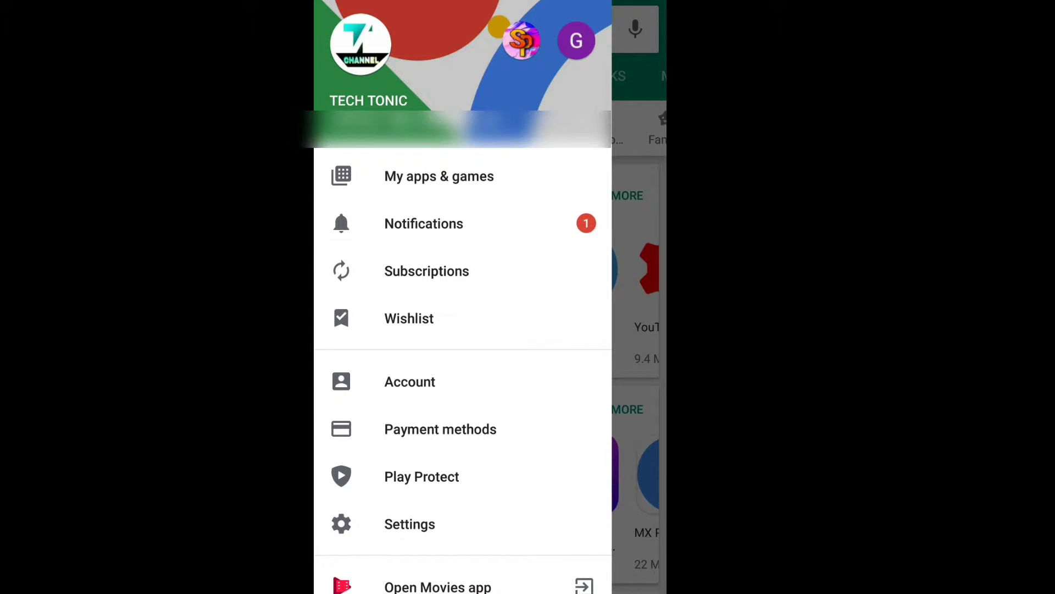
Open Google Chrome's store page from the My apps & games updates list
{"action": "left_click", "coordinate": [439, 176]}
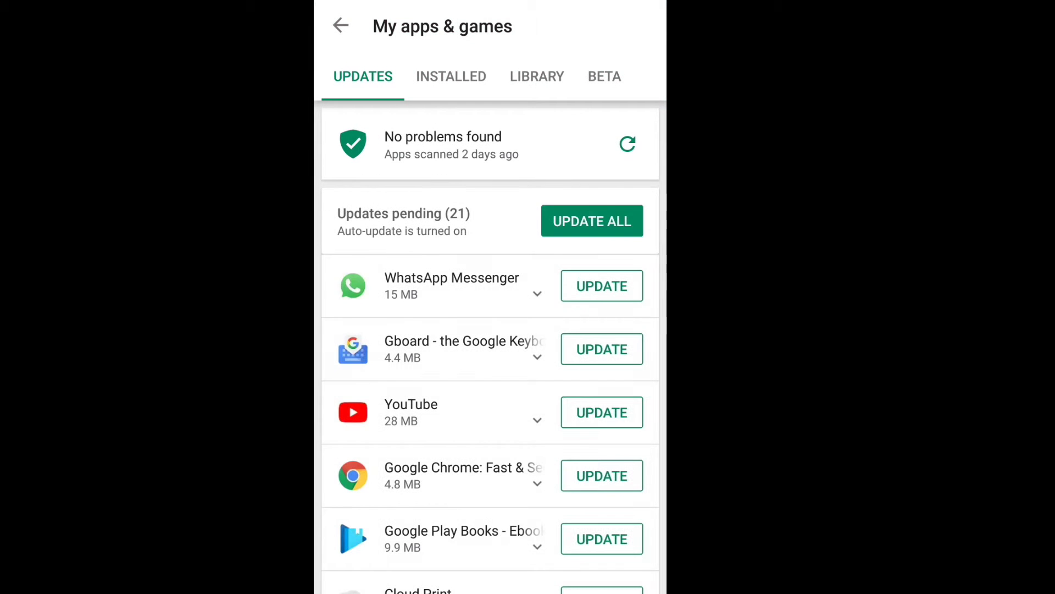
{"action": "scroll", "coordinate": [490, 330], "scroll_direction": "down", "scroll_amount": 3}
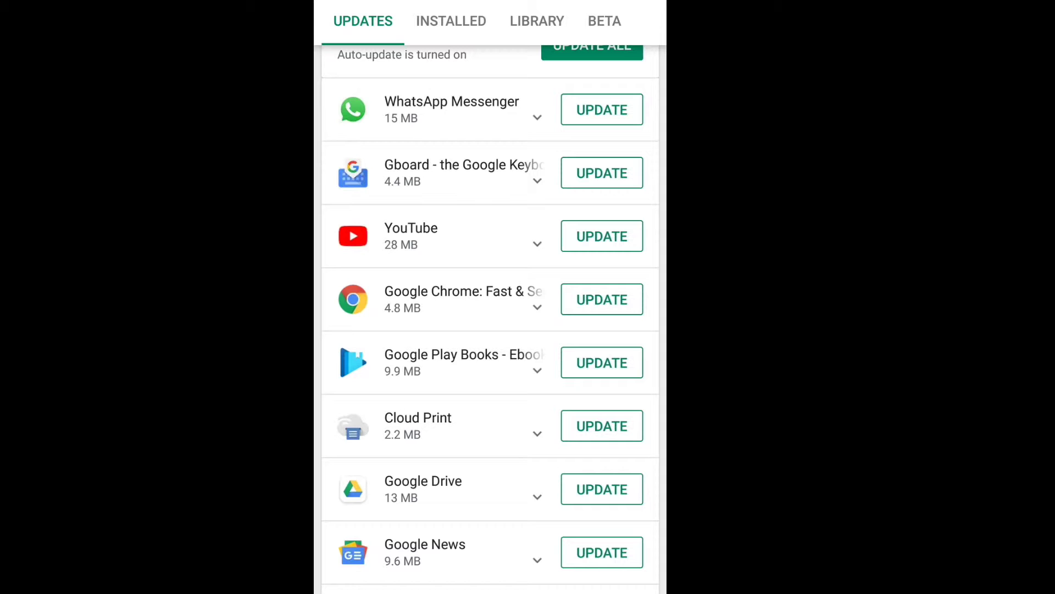
{"action": "left_click", "coordinate": [445, 299]}
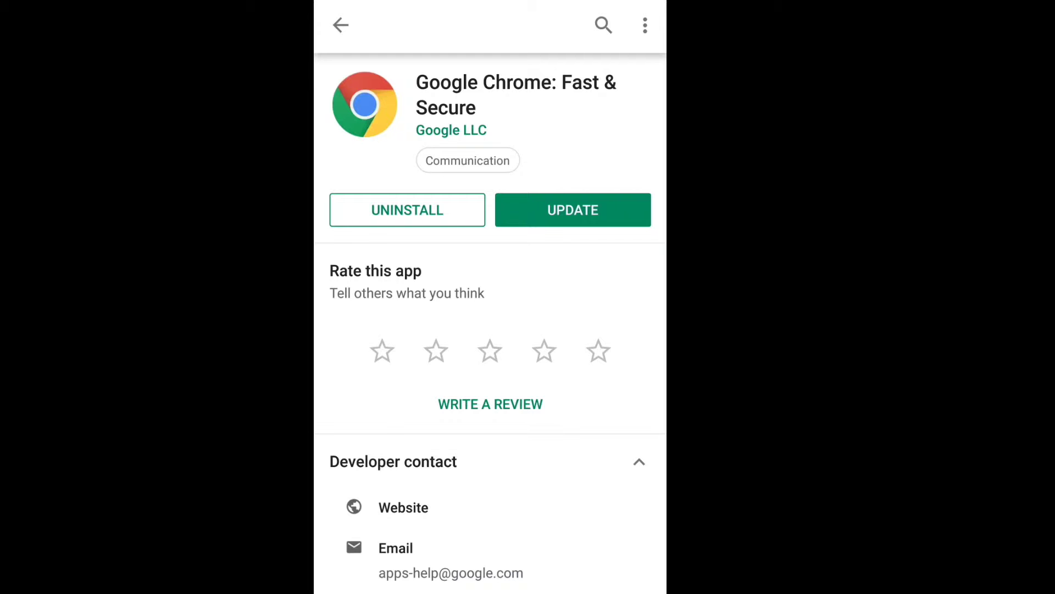
Update Google Chrome from its Play Store page
{"action": "left_click", "coordinate": [572, 210]}
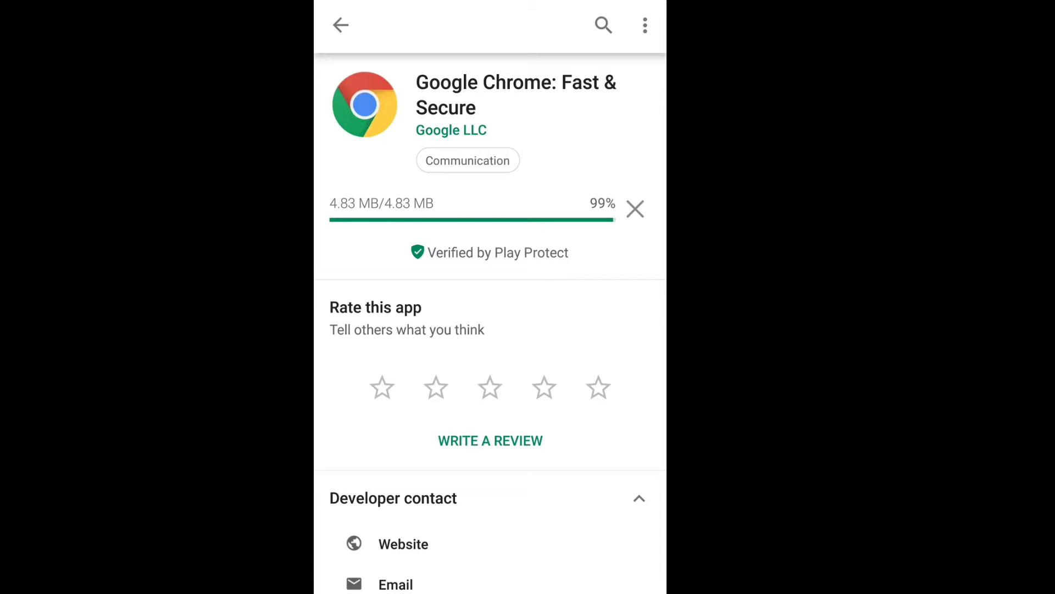
{"action": "scroll", "coordinate": [491, 330], "scroll_direction": "down", "scroll_amount": 2}
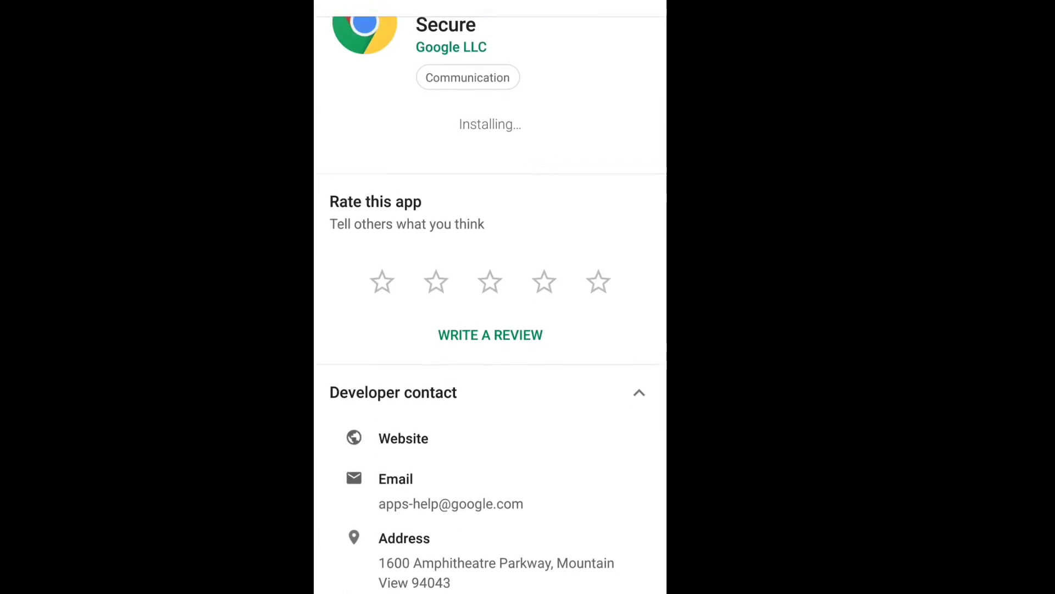
{"action": "scroll", "coordinate": [490, 330], "scroll_direction": "up", "scroll_amount": 2}
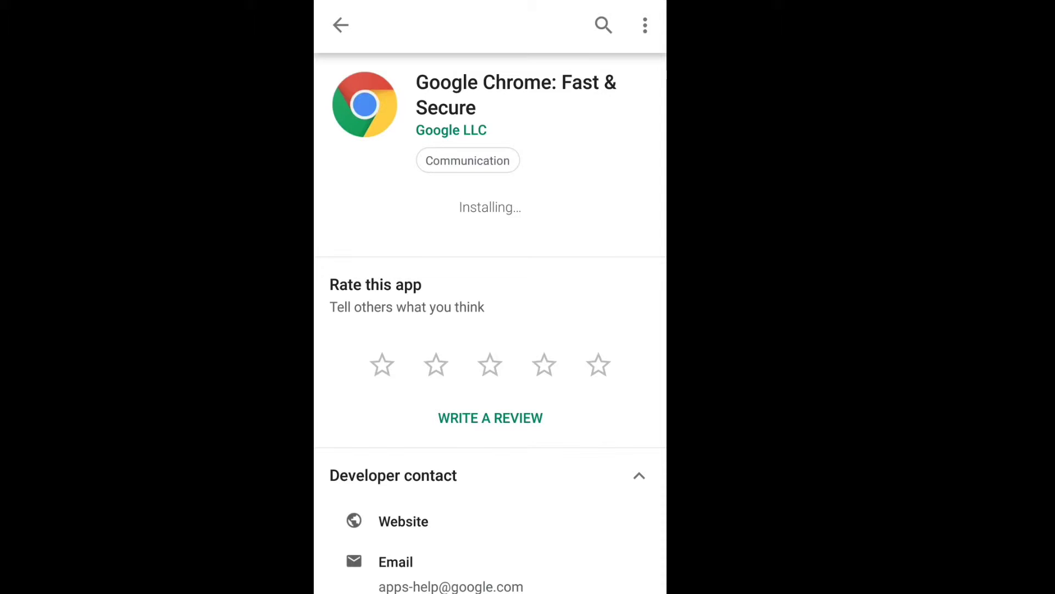
{"action": "scroll", "coordinate": [490, 329], "scroll_direction": "down", "scroll_amount": 3}
{"action": "scroll", "coordinate": [490, 329], "scroll_direction": "up", "scroll_amount": 3}
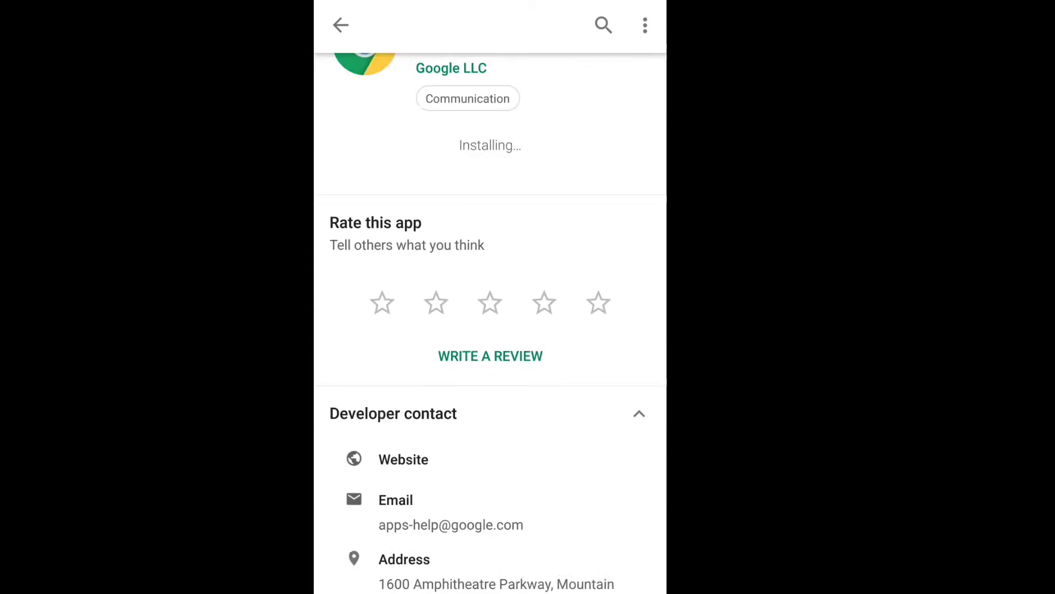
{"action": "scroll", "coordinate": [490, 329], "scroll_direction": "down", "scroll_amount": 3}
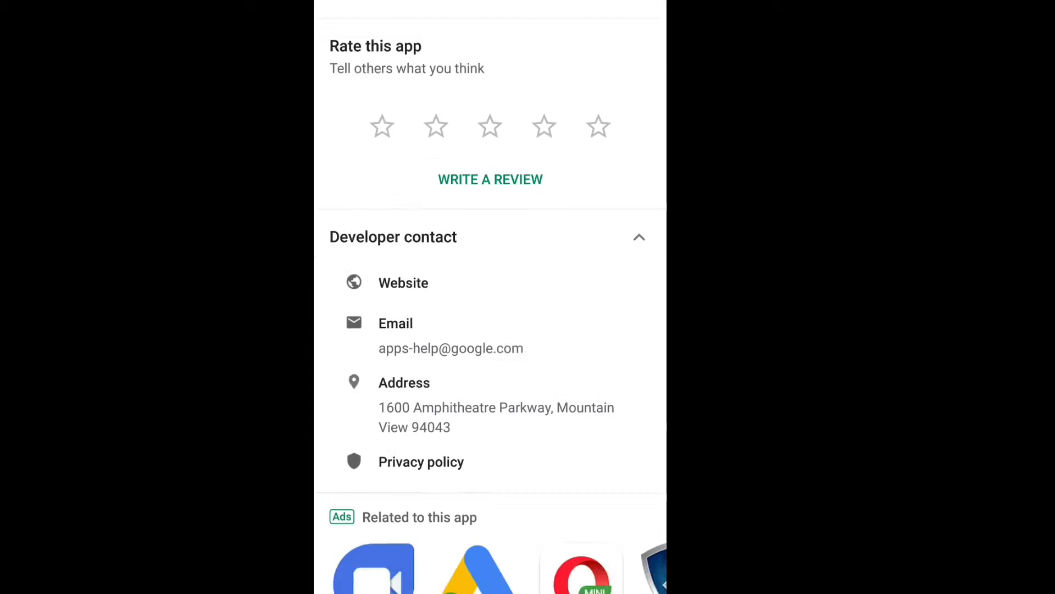
{"action": "scroll", "coordinate": [490, 330], "scroll_direction": "up", "scroll_amount": 4}
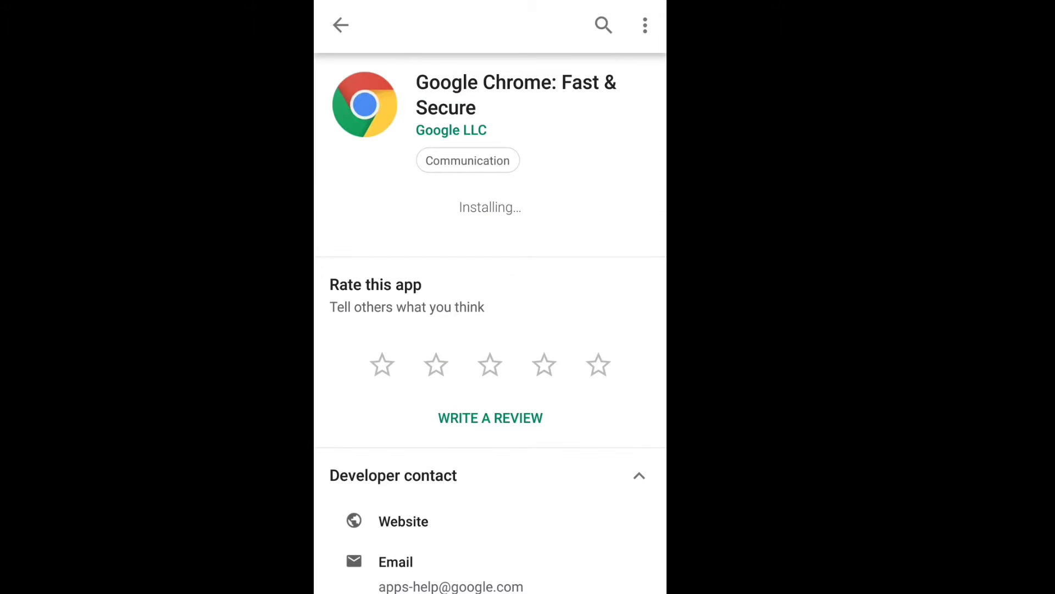
{"action": "scroll", "coordinate": [490, 330], "scroll_direction": "down", "scroll_amount": 4}
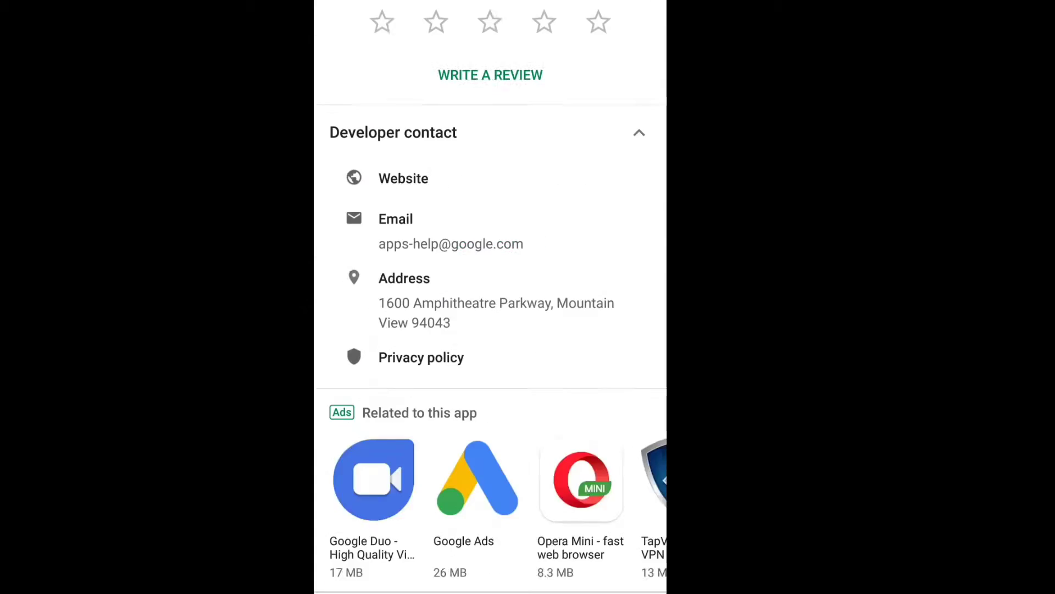
{"action": "scroll", "coordinate": [490, 330], "scroll_direction": "down", "scroll_amount": 3}
{"action": "scroll", "coordinate": [490, 330], "scroll_direction": "up", "scroll_amount": 7}
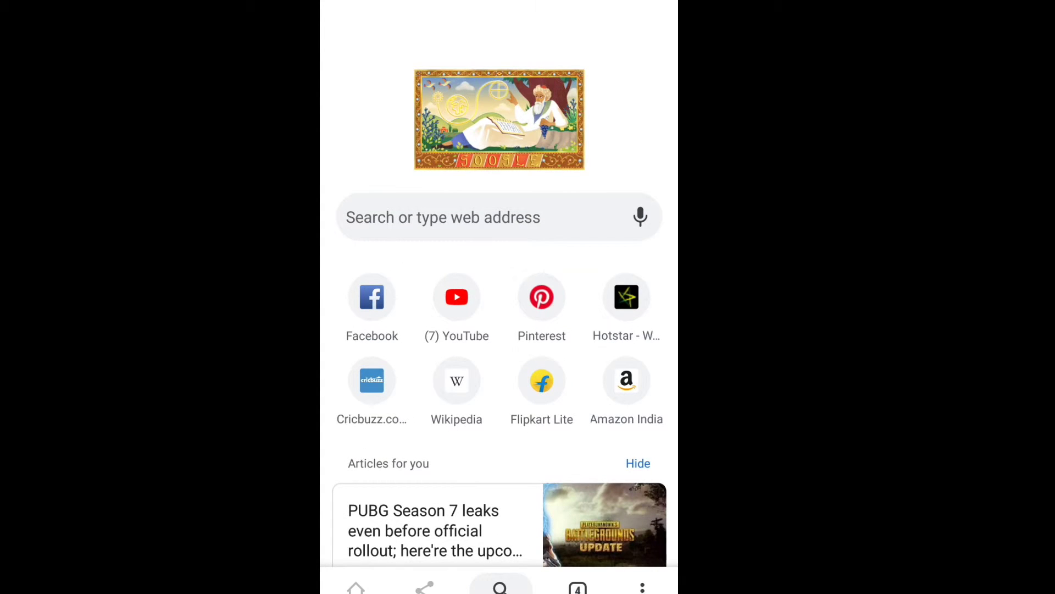
{"action": "scroll", "coordinate": [499, 329], "scroll_direction": "down", "scroll_amount": 5}
{"action": "scroll", "coordinate": [498, 330], "scroll_direction": "up", "scroll_amount": 5}
{"action": "scroll", "coordinate": [498, 331], "scroll_direction": "down", "scroll_amount": 2}
{"action": "scroll", "coordinate": [499, 330], "scroll_direction": "up", "scroll_amount": 2}
{"action": "left_click", "coordinate": [642, 587]}
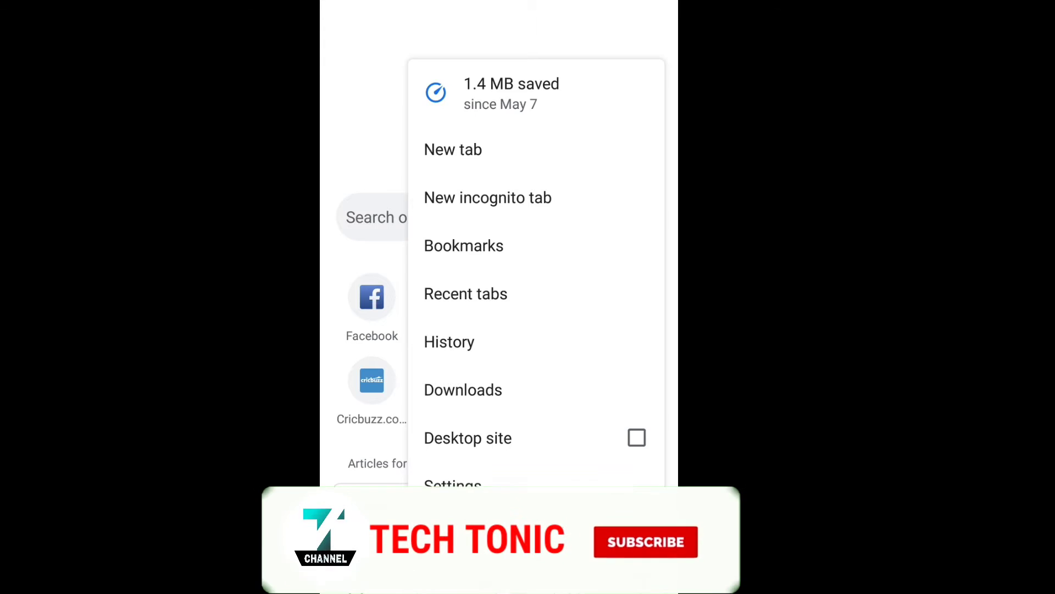
{"action": "key", "text": "Escape"}
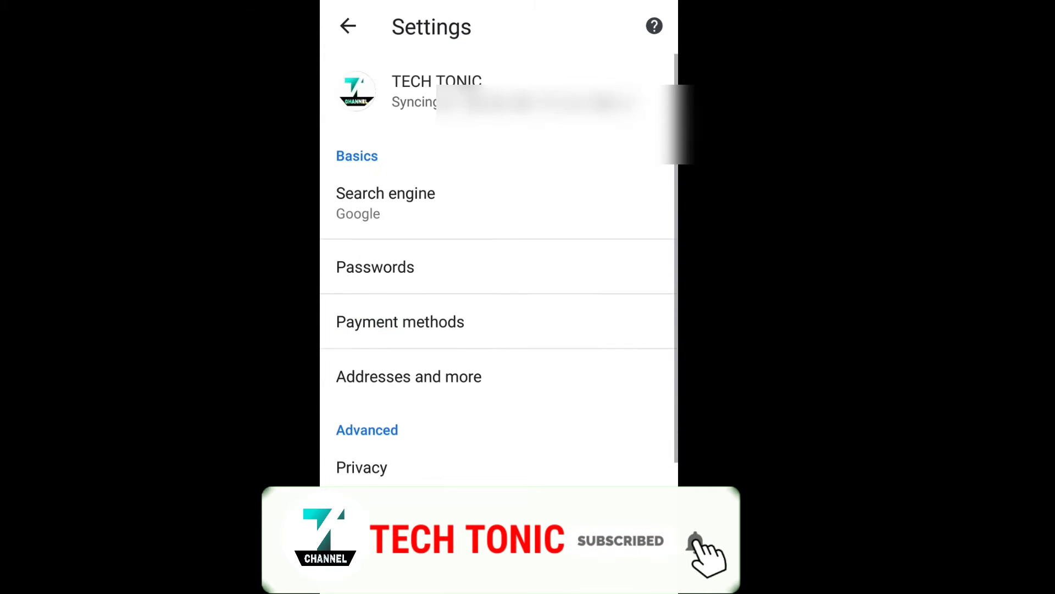
{"action": "scroll", "coordinate": [498, 330], "scroll_direction": "down", "scroll_amount": 3}
{"action": "left_click", "coordinate": [379, 299]}
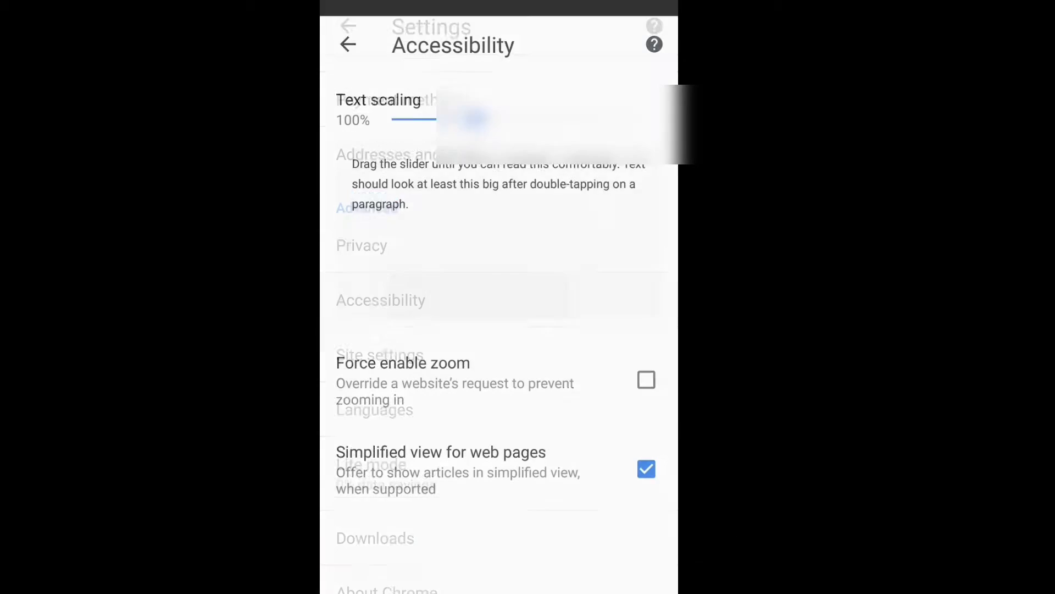
{"action": "key", "text": "Escape"}
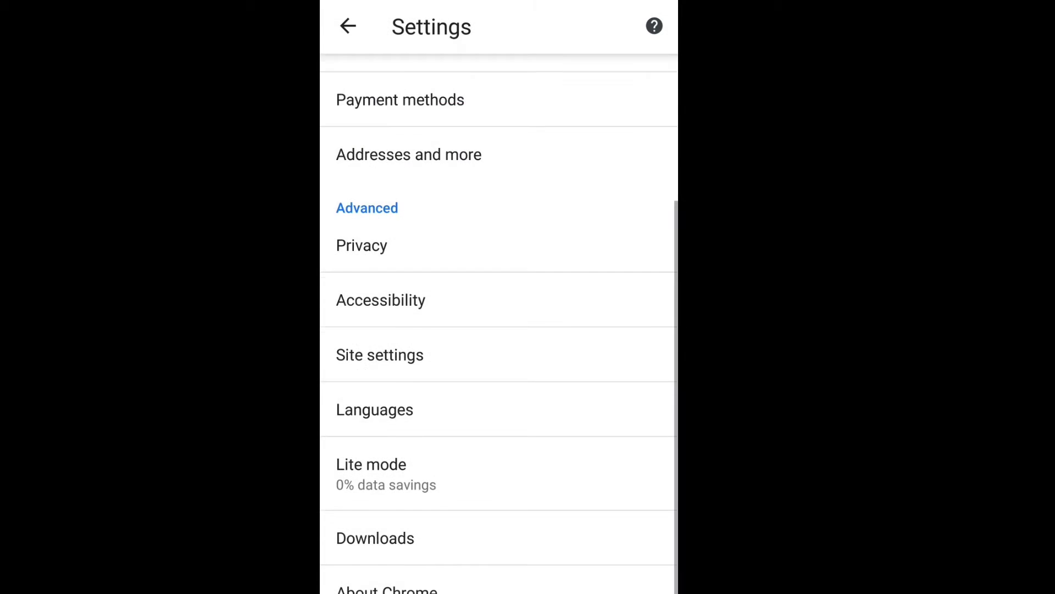
{"action": "scroll", "coordinate": [499, 330], "scroll_direction": "up", "scroll_amount": 3}
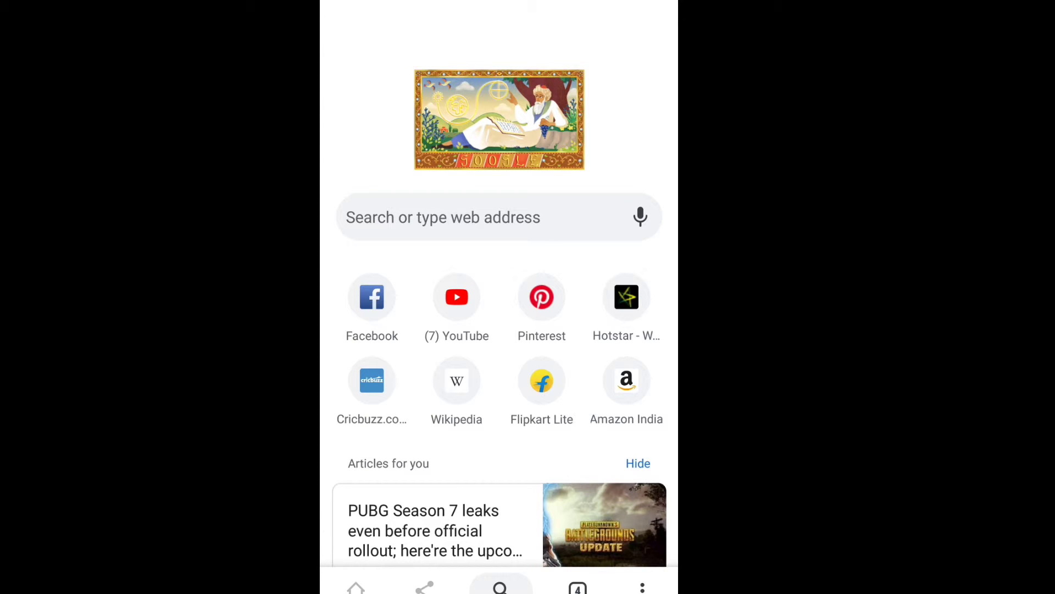
Enter chrome://flags in the address bar and load it
{"action": "left_click", "coordinate": [443, 217]}
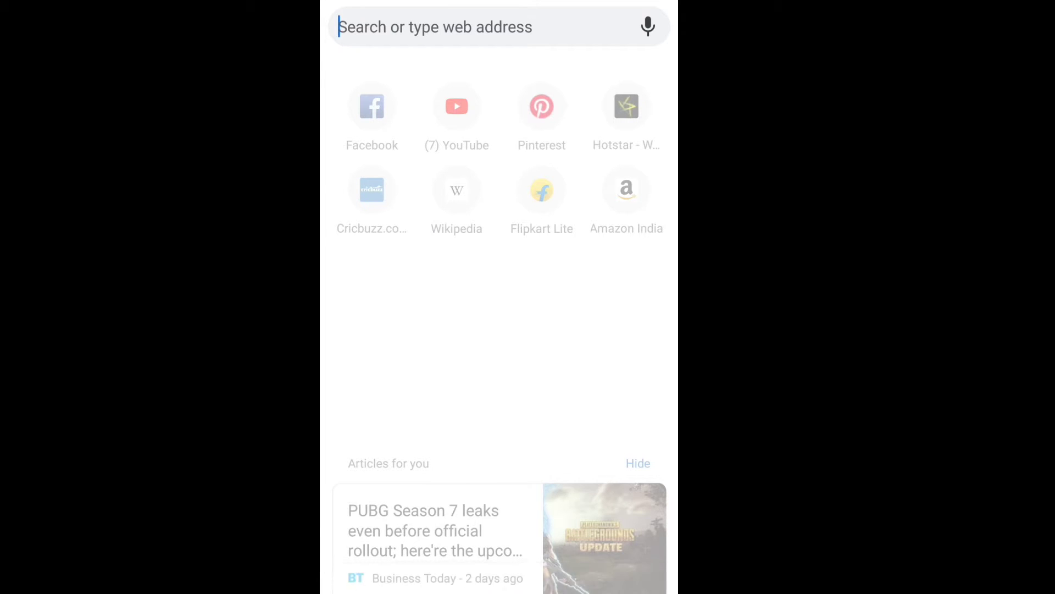
{"action": "type", "text": "ch"}
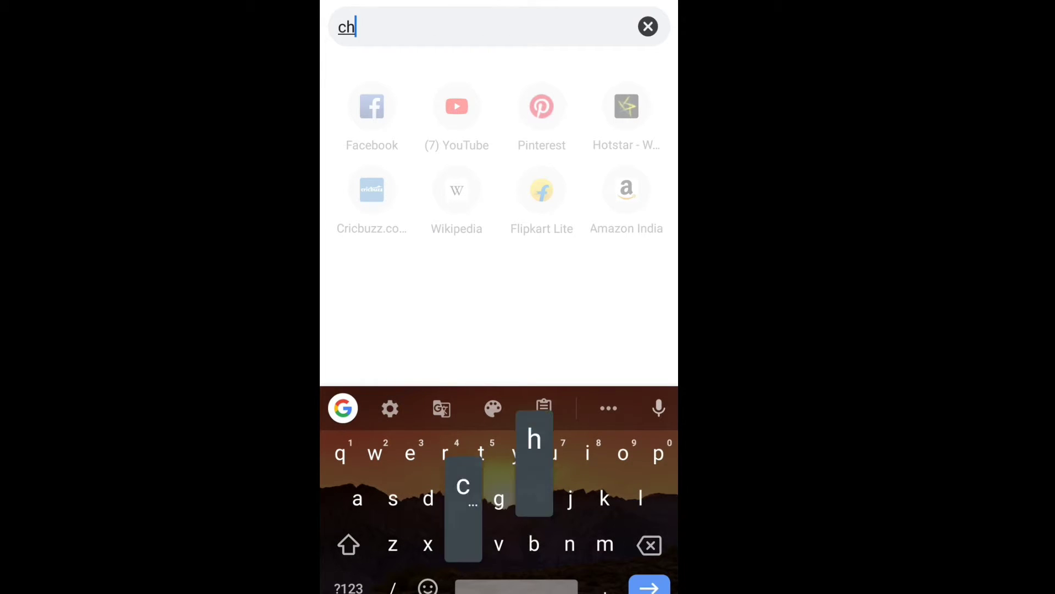
{"action": "type", "text": "rom"}
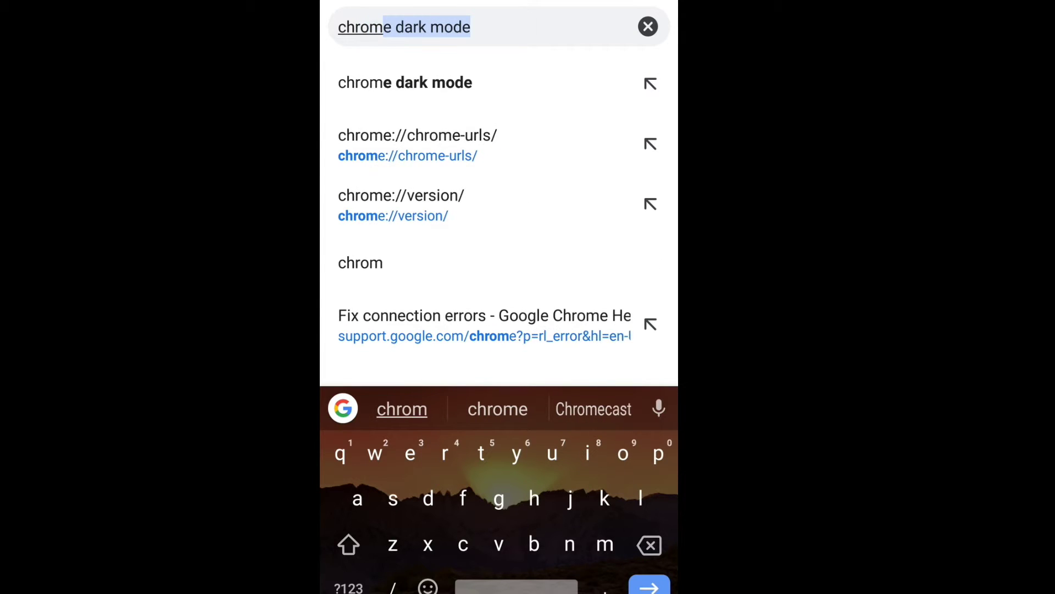
{"action": "type", "text": "e"}
{"action": "left_click", "coordinate": [348, 587]}
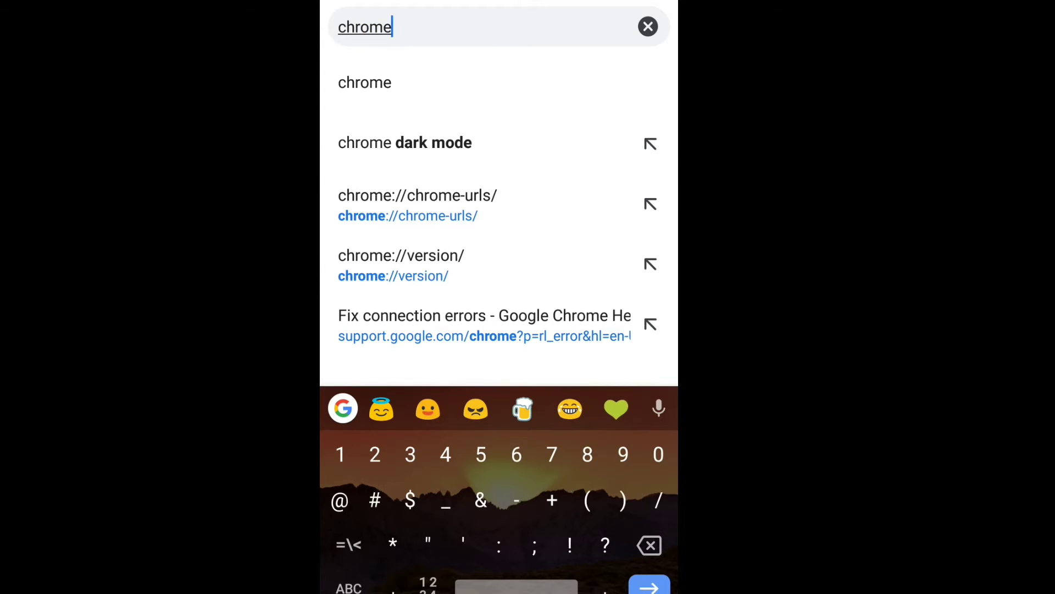
{"action": "type", "text": ":"}
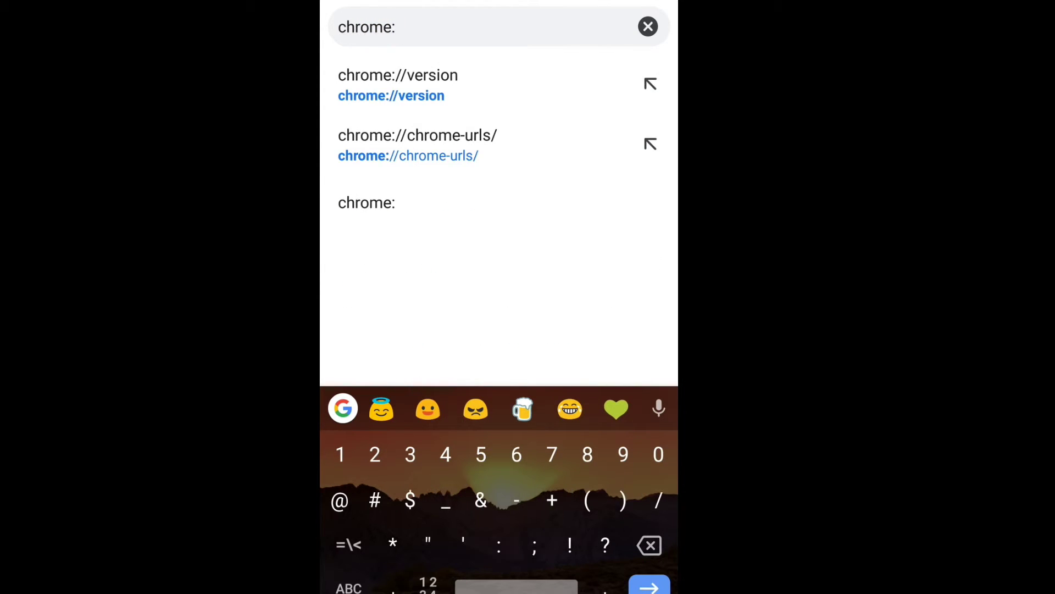
{"action": "type", "text": "/"}
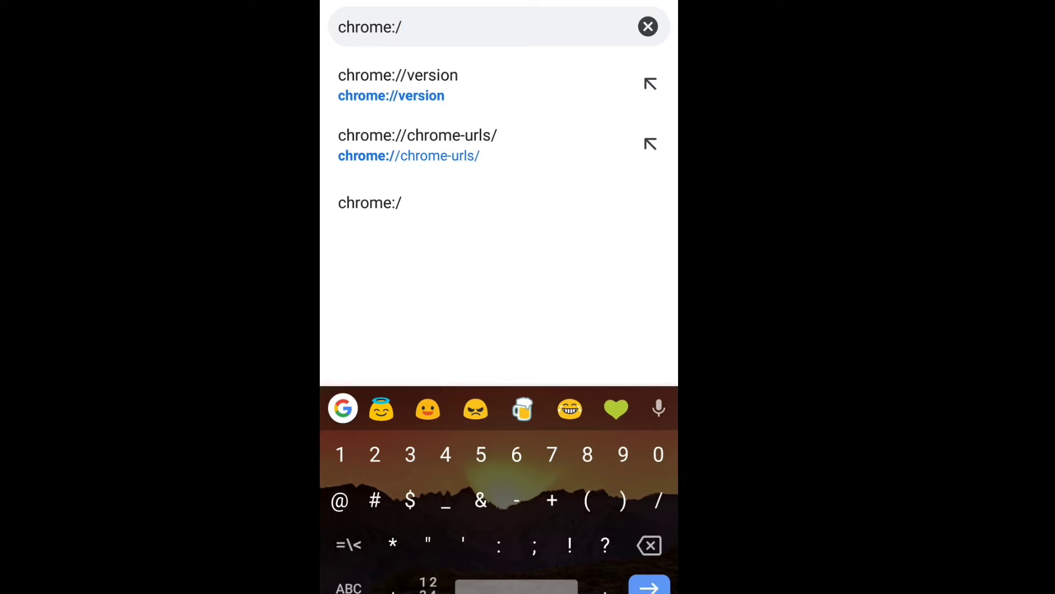
{"action": "left_click", "coordinate": [348, 587]}
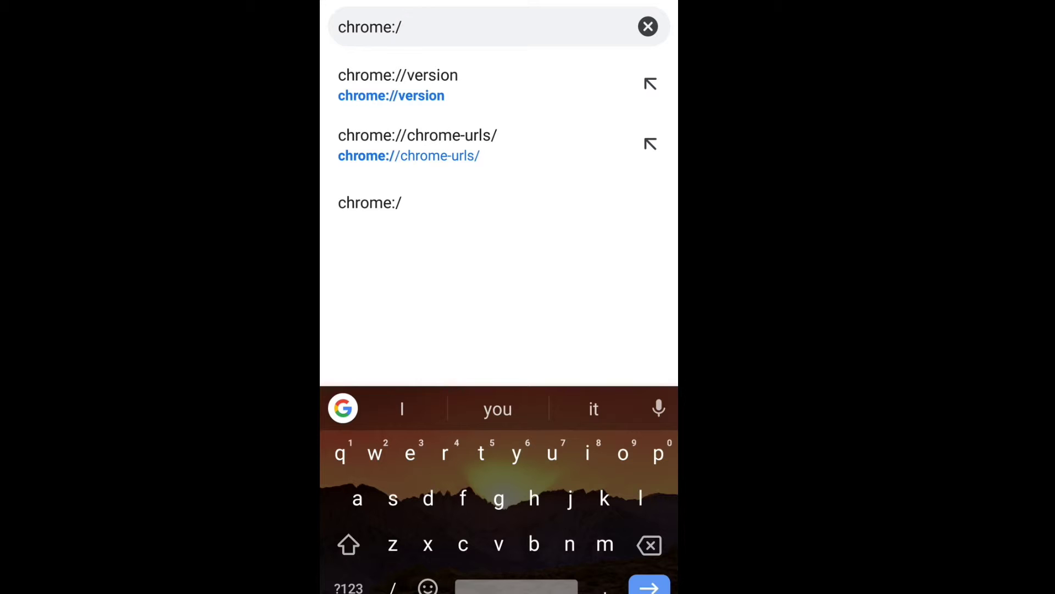
{"action": "type", "text": "fl"}
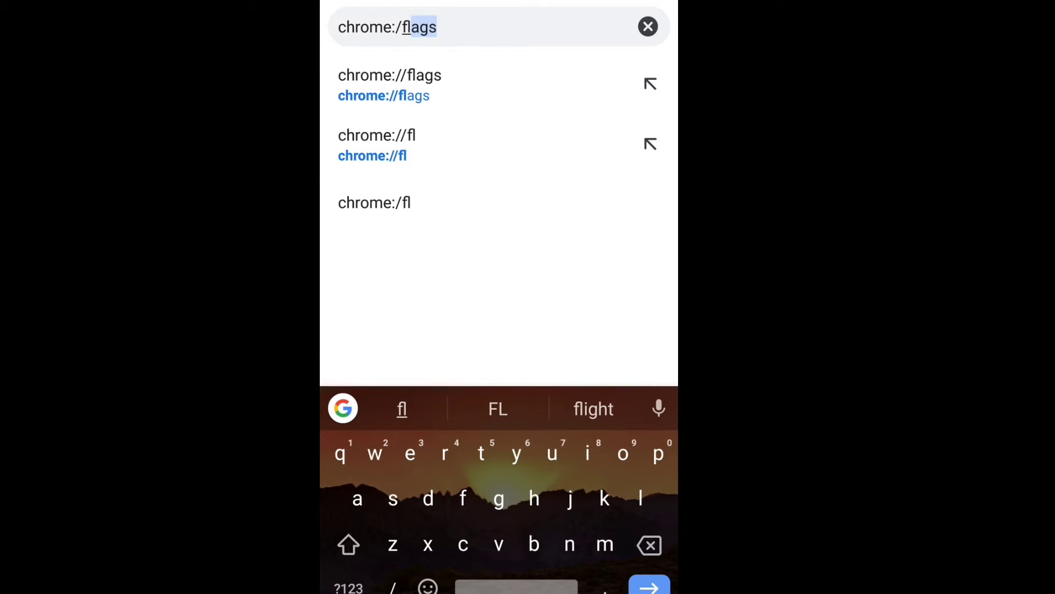
{"action": "type", "text": "ags"}
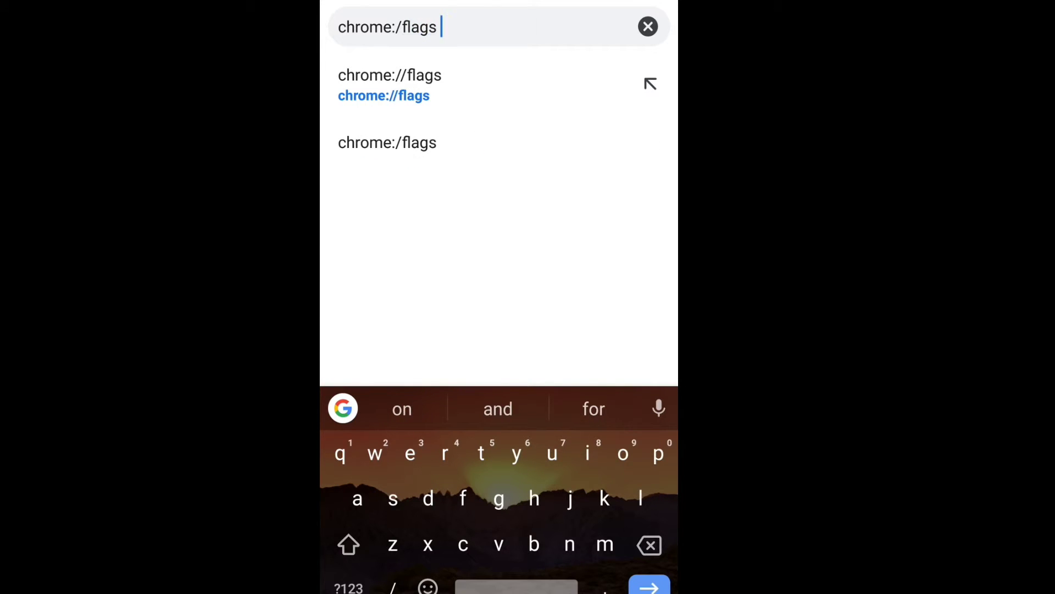
{"action": "key", "text": "Return"}
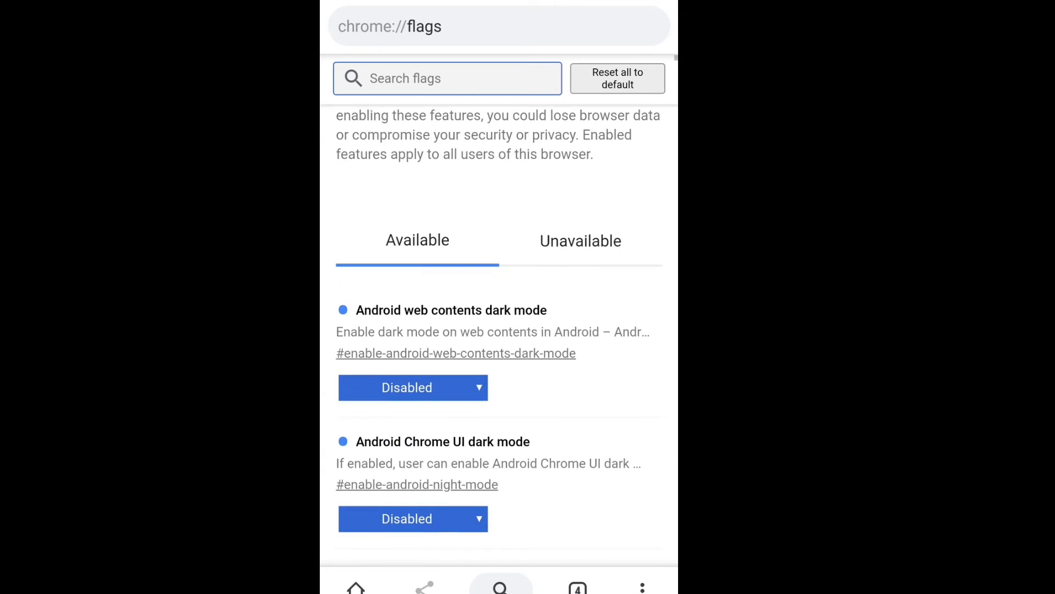
{"action": "scroll", "coordinate": [499, 330], "scroll_direction": "down", "scroll_amount": 10}
{"action": "scroll", "coordinate": [499, 330], "scroll_direction": "up", "scroll_amount": 10}
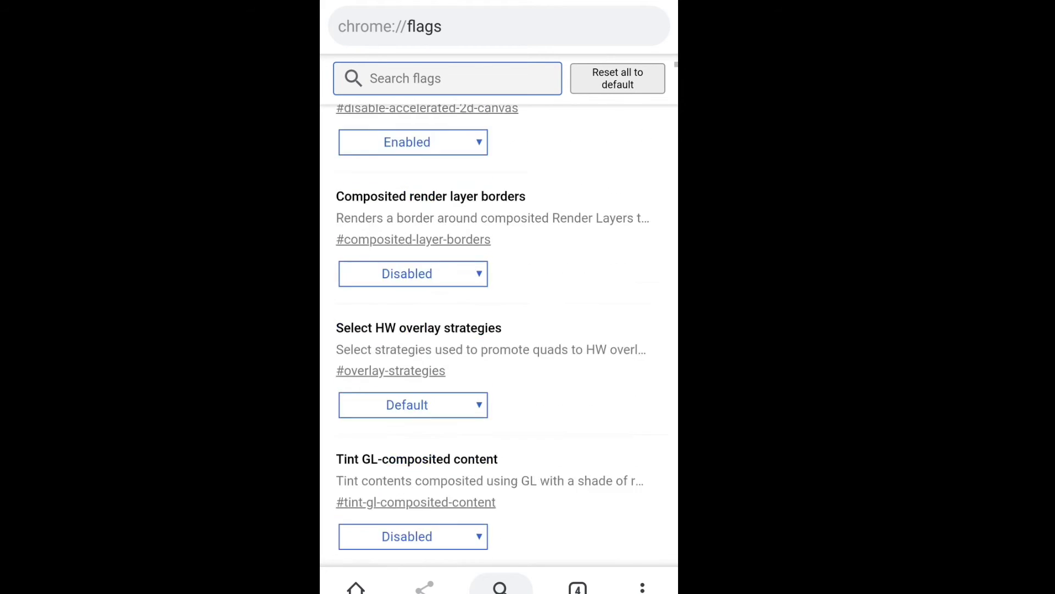
{"action": "scroll", "coordinate": [499, 329], "scroll_direction": "down", "scroll_amount": 2}
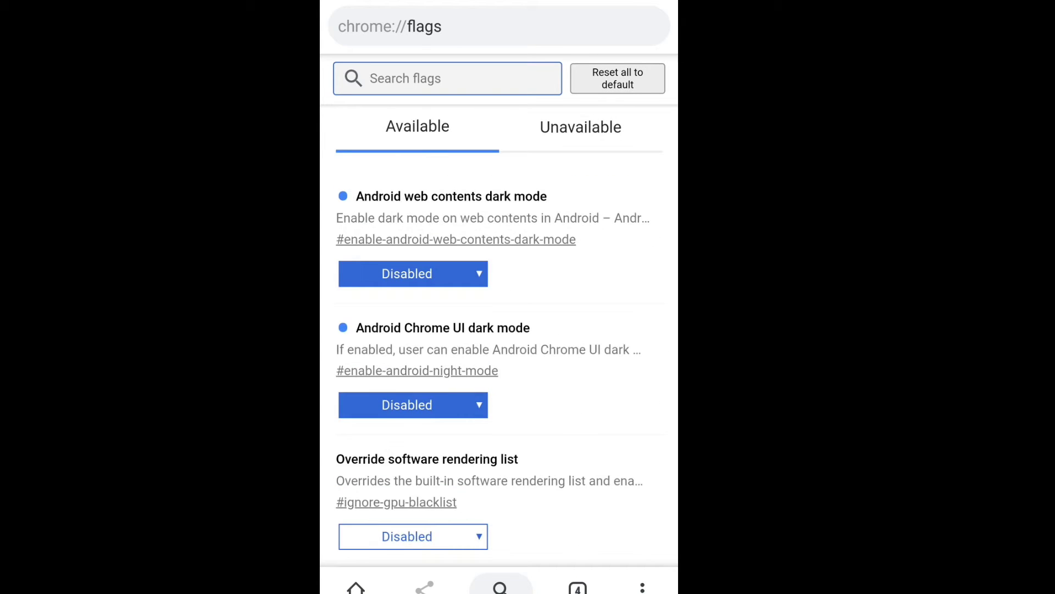
{"action": "scroll", "coordinate": [499, 330], "scroll_direction": "down", "scroll_amount": 10}
{"action": "scroll", "coordinate": [499, 330], "scroll_direction": "up", "scroll_amount": 5}
{"action": "scroll", "coordinate": [499, 329], "scroll_direction": "up", "scroll_amount": 10}
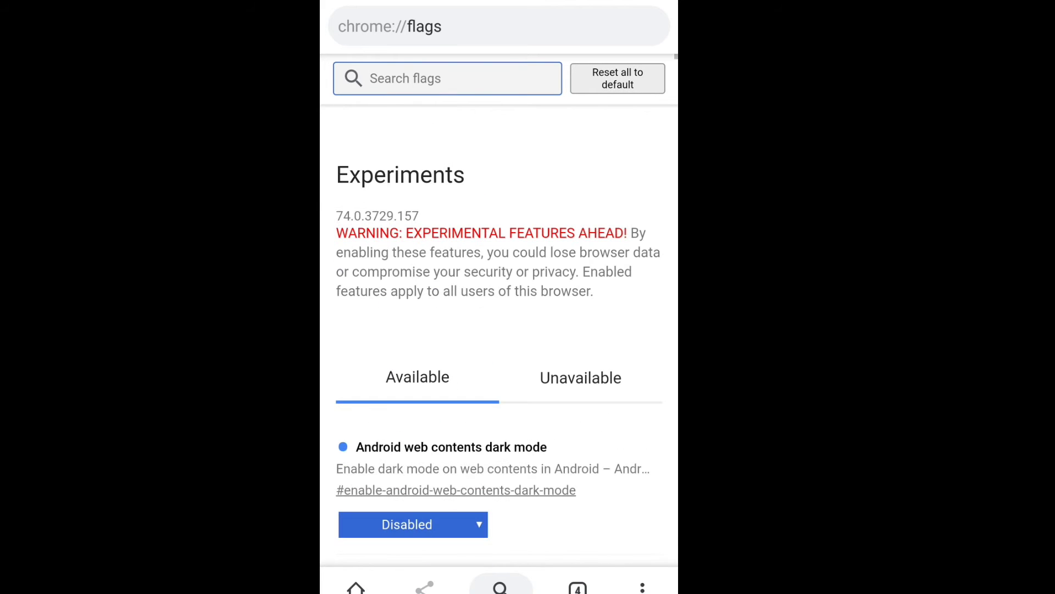
{"action": "scroll", "coordinate": [499, 330], "scroll_direction": "down", "scroll_amount": 10}
{"action": "scroll", "coordinate": [499, 330], "scroll_direction": "down", "scroll_amount": 2}
{"action": "scroll", "coordinate": [499, 330], "scroll_direction": "up", "scroll_amount": 5}
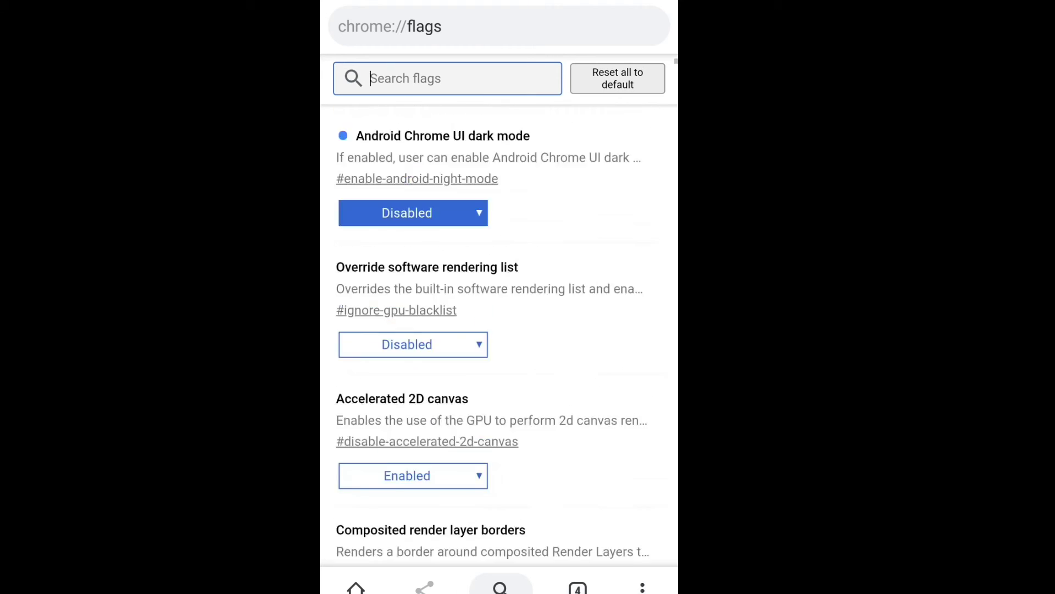
{"action": "scroll", "coordinate": [499, 329], "scroll_direction": "up", "scroll_amount": 10}
{"action": "scroll", "coordinate": [499, 329], "scroll_direction": "down", "scroll_amount": 3}
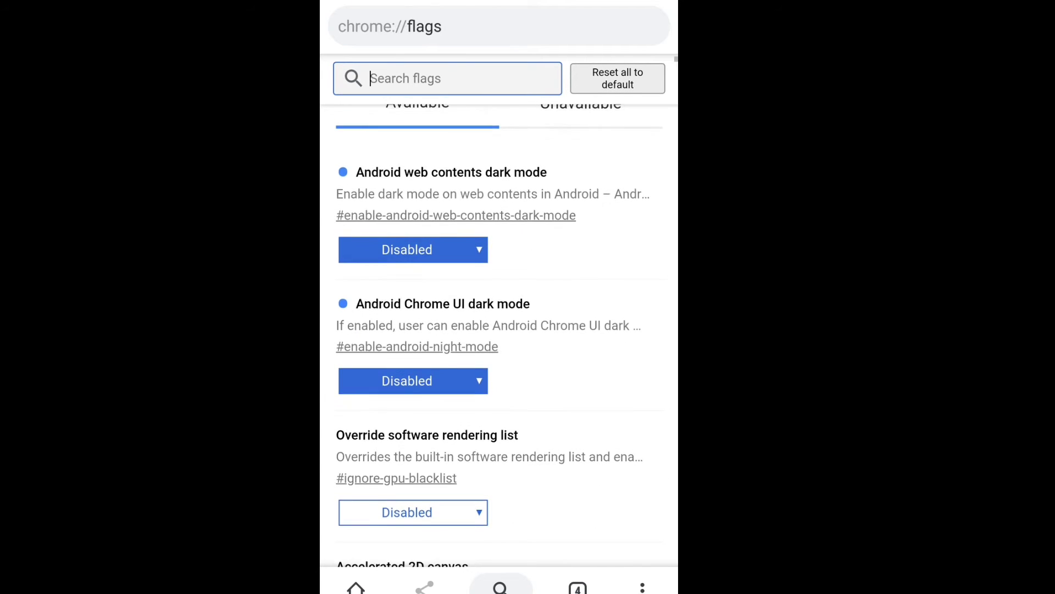
{"action": "scroll", "coordinate": [499, 330], "scroll_direction": "up", "scroll_amount": 2}
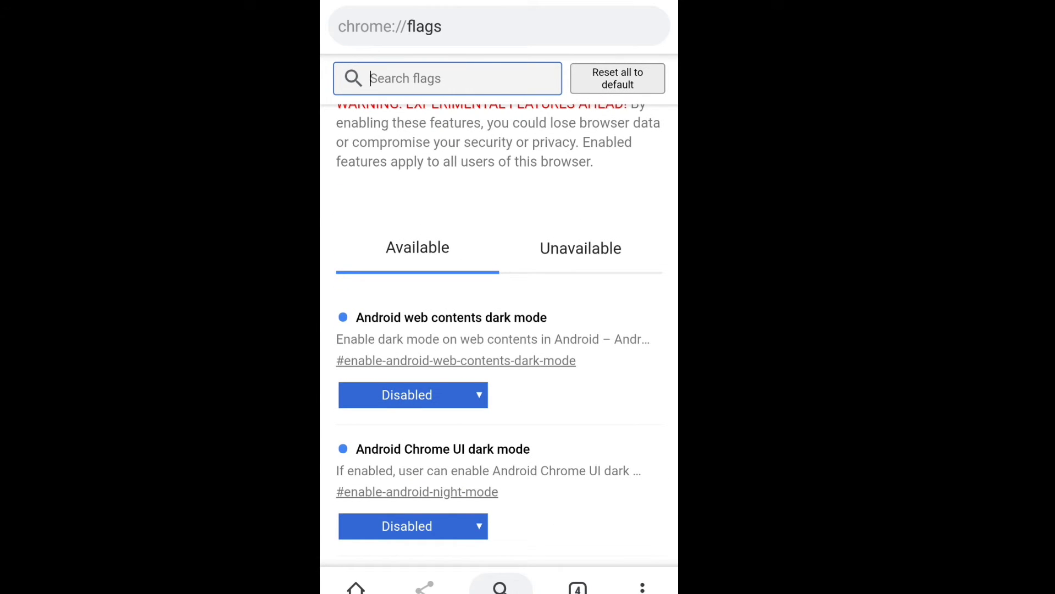
{"action": "scroll", "coordinate": [499, 330], "scroll_direction": "down", "scroll_amount": 3}
{"action": "scroll", "coordinate": [500, 329], "scroll_direction": "up", "scroll_amount": 3}
{"action": "scroll", "coordinate": [498, 330], "scroll_direction": "down", "scroll_amount": 2}
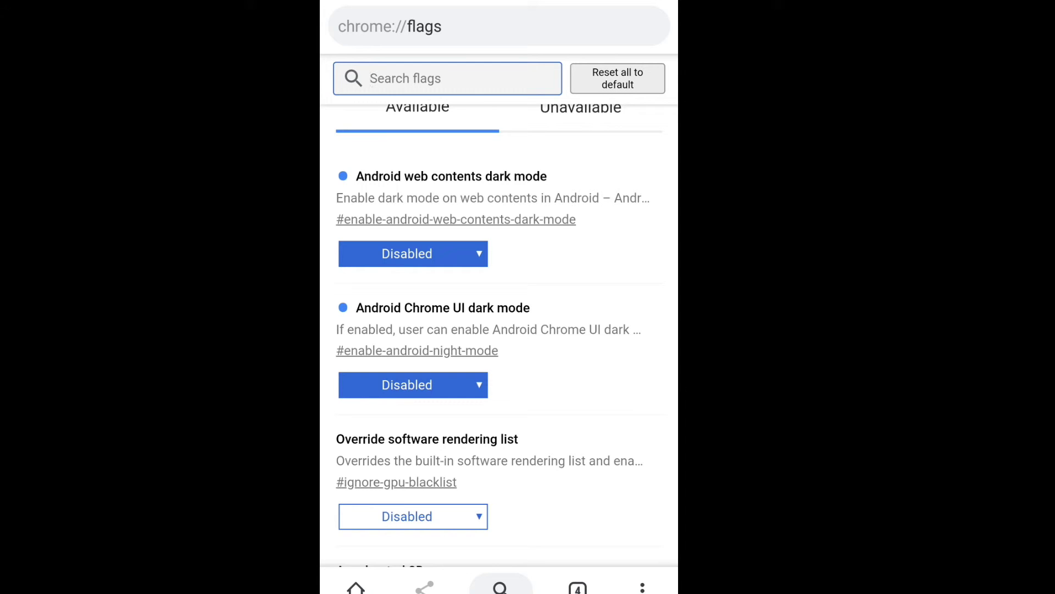
{"action": "scroll", "coordinate": [499, 330], "scroll_direction": "up", "scroll_amount": 1}
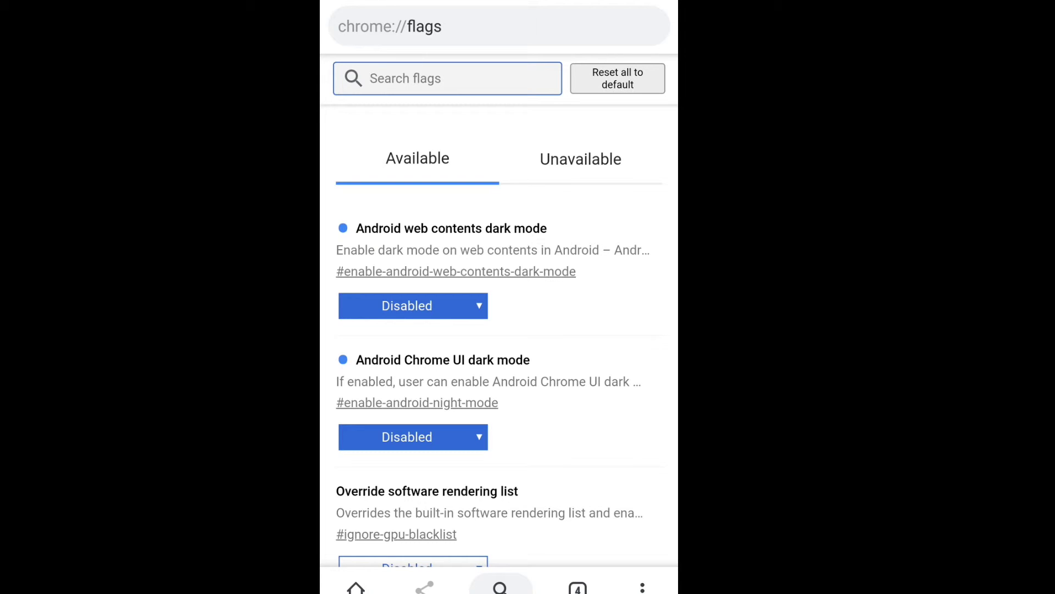
{"action": "left_click", "coordinate": [413, 306]}
Enable both the Android web contents and Chrome UI dark mode flags
{"action": "left_click", "coordinate": [389, 306]}
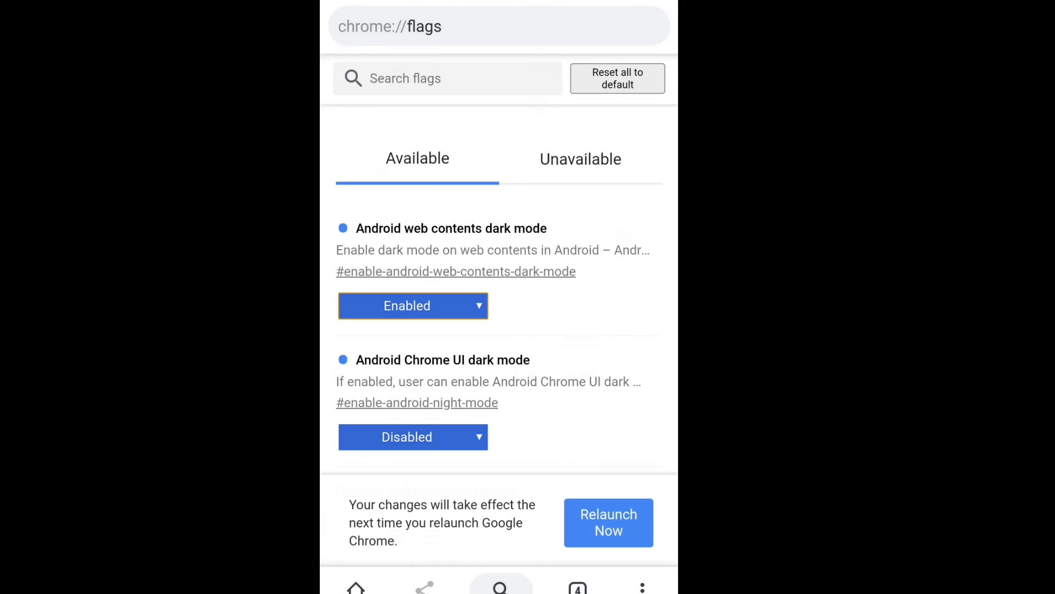
{"action": "left_click", "coordinate": [412, 435]}
{"action": "left_click", "coordinate": [385, 307]}
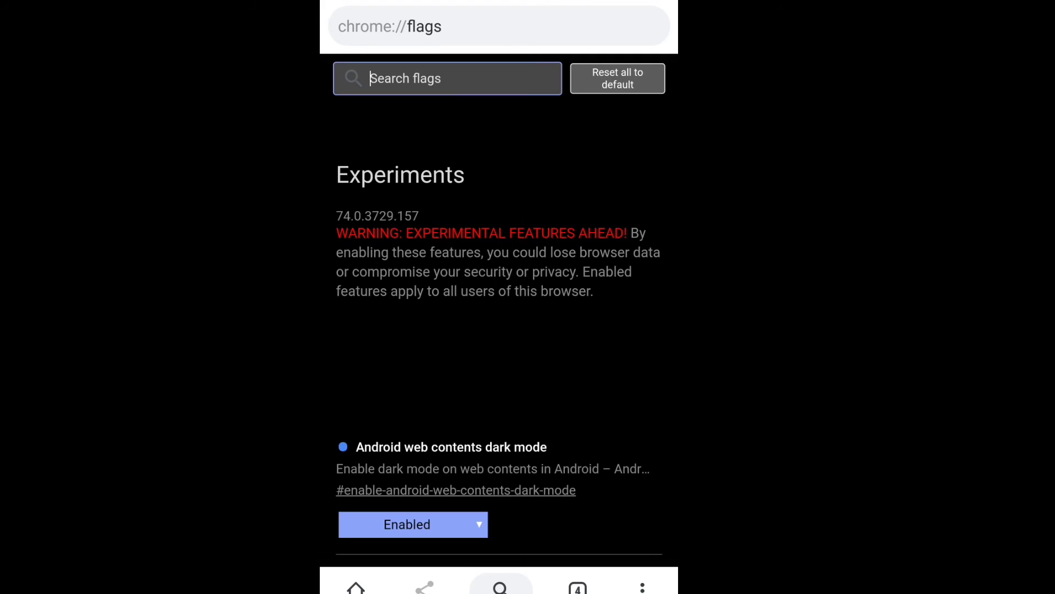
{"action": "scroll", "coordinate": [499, 330], "scroll_direction": "down", "scroll_amount": 5}
{"action": "scroll", "coordinate": [499, 330], "scroll_direction": "up", "scroll_amount": 5}
{"action": "scroll", "coordinate": [499, 329], "scroll_direction": "down", "scroll_amount": 10}
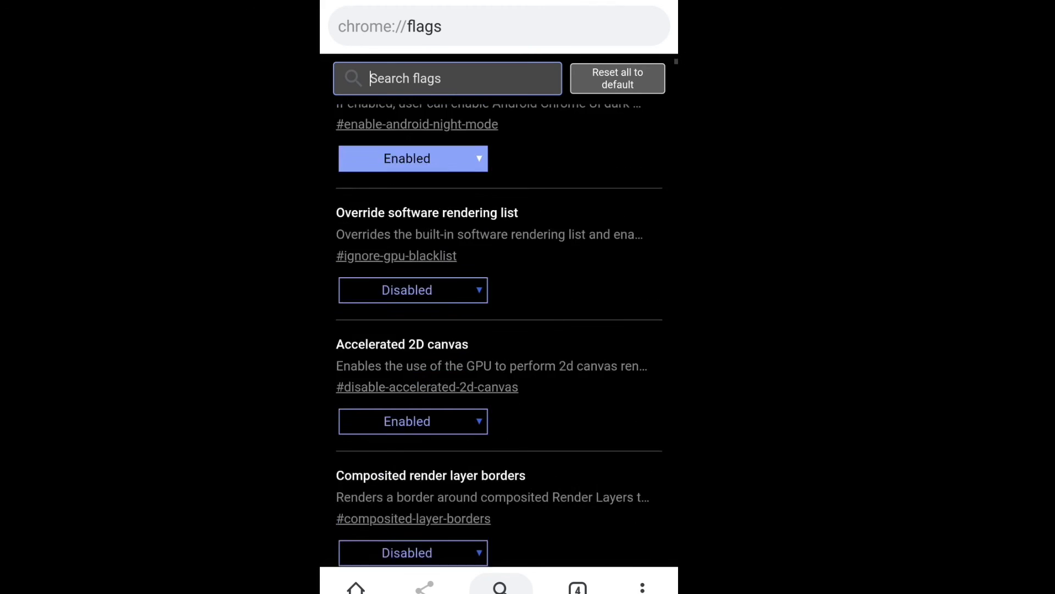
{"action": "scroll", "coordinate": [499, 330], "scroll_direction": "up", "scroll_amount": 10}
{"action": "left_click", "coordinate": [445, 78]}
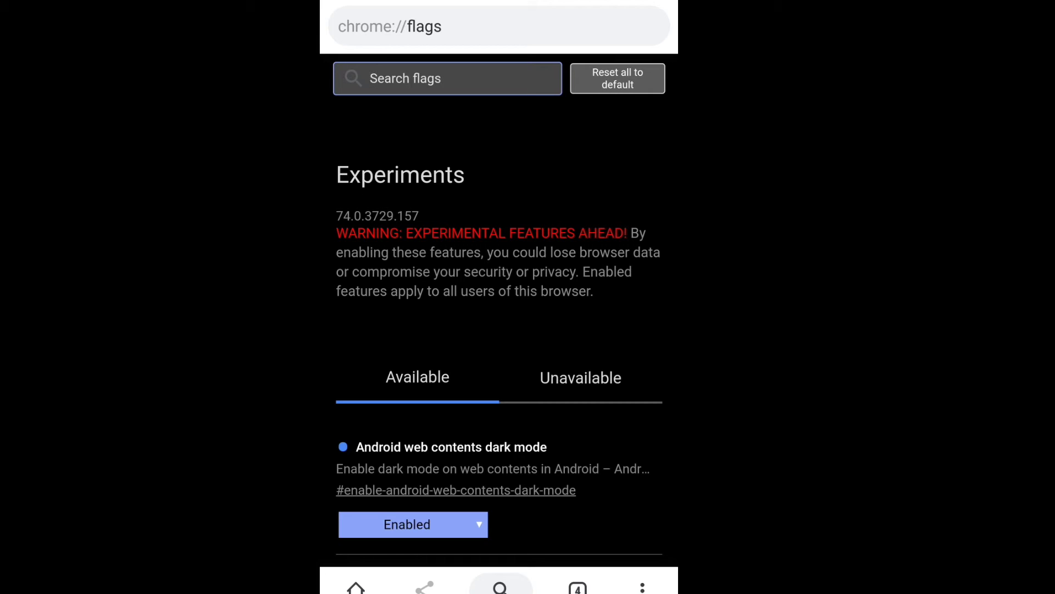
{"action": "left_click", "coordinate": [577, 587]}
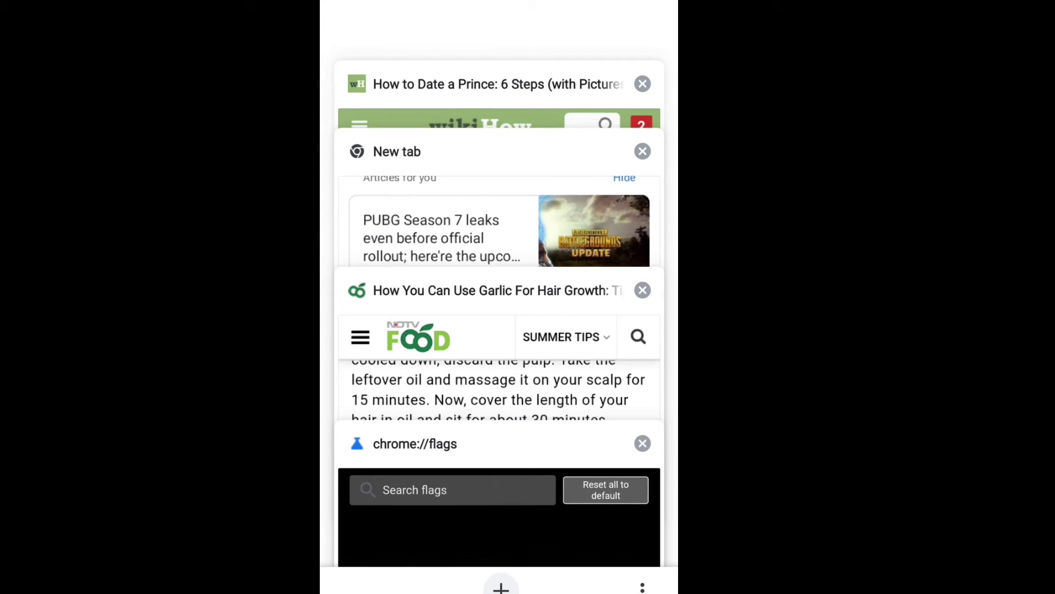
Load Wikipedia.org in a new tab from the address bar suggestion
{"action": "left_click", "coordinate": [642, 443]}
{"action": "left_click", "coordinate": [446, 231]}
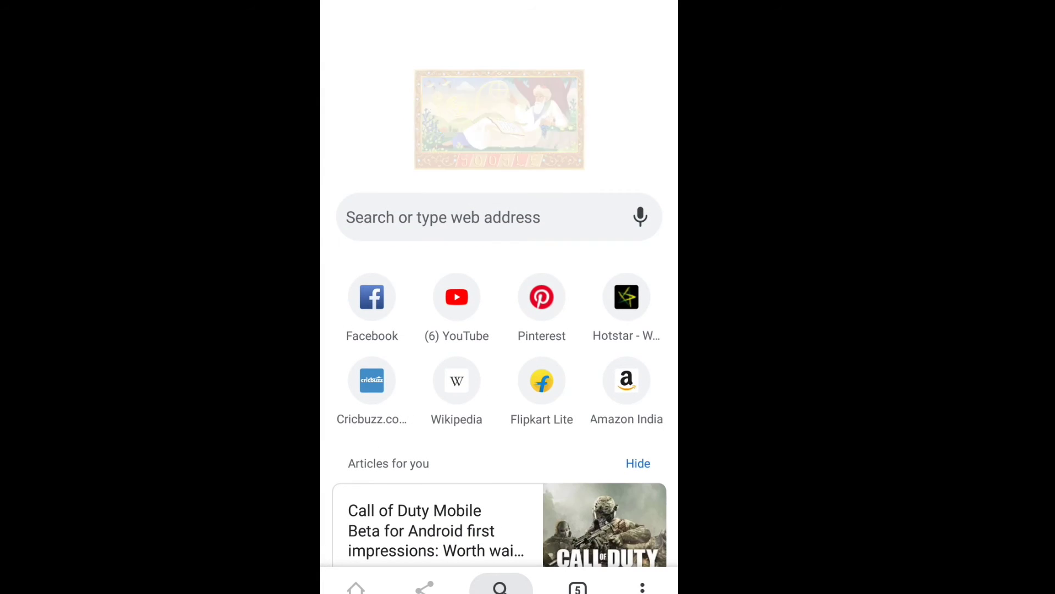
{"action": "left_click", "coordinate": [443, 217]}
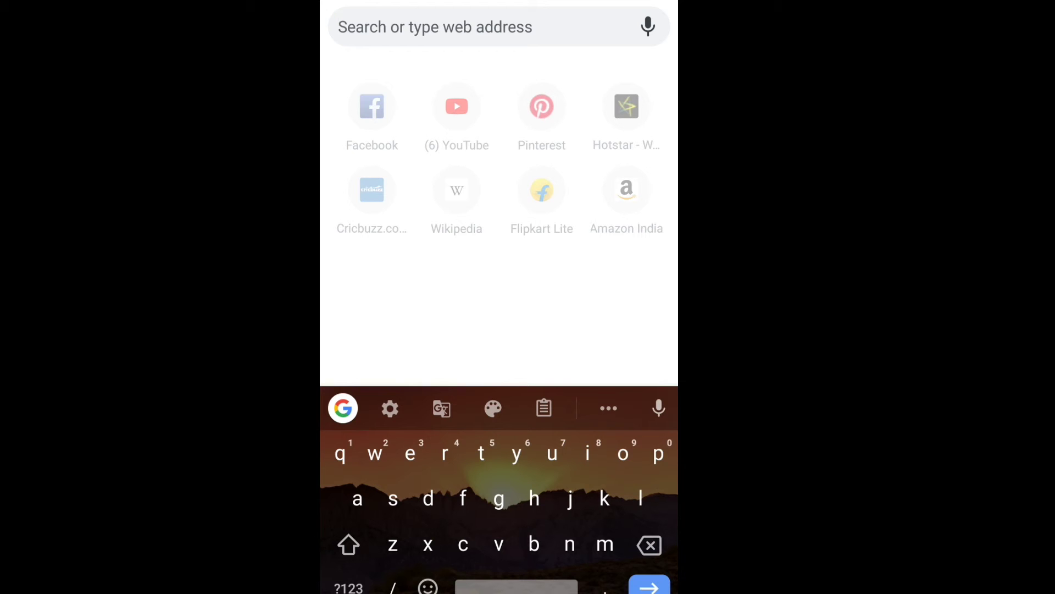
{"action": "type", "text": "wik"}
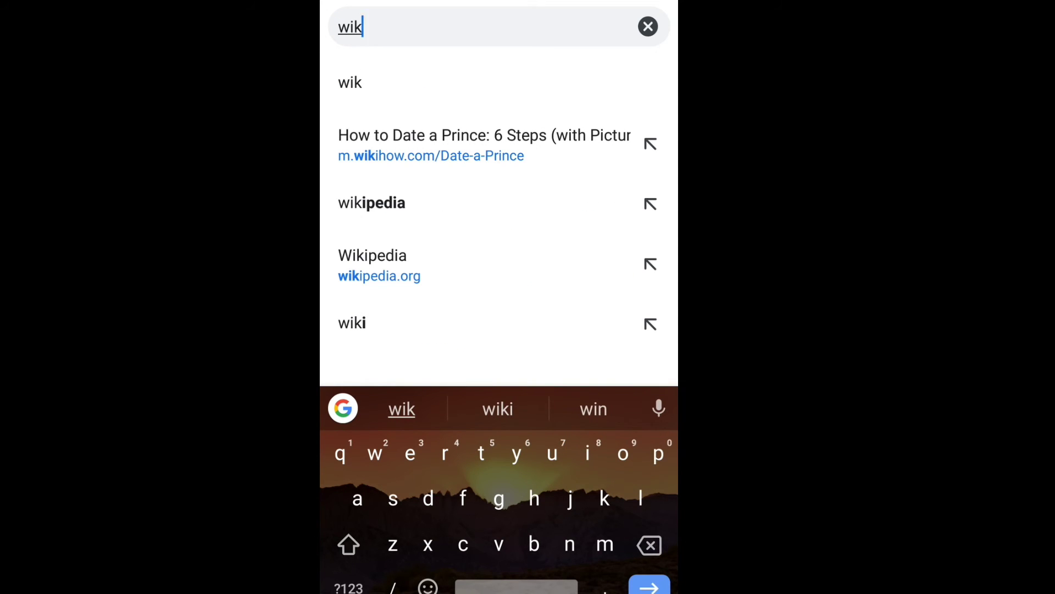
{"action": "left_click", "coordinate": [380, 265]}
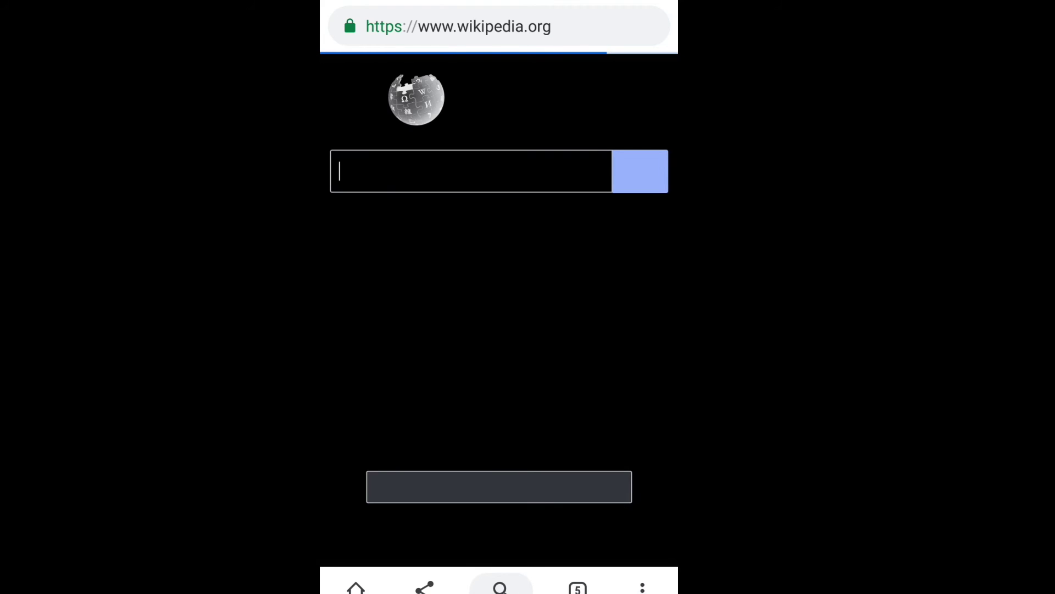
{"action": "scroll", "coordinate": [499, 314], "scroll_direction": "down", "scroll_amount": 3}
{"action": "scroll", "coordinate": [499, 313], "scroll_direction": "up", "scroll_amount": 3}
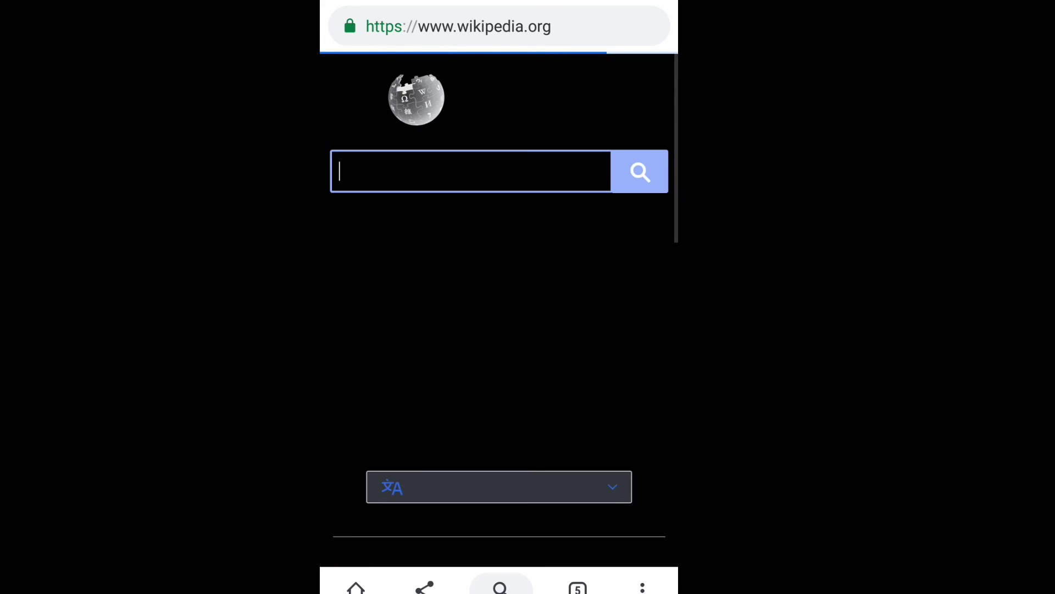
{"action": "scroll", "coordinate": [500, 314], "scroll_direction": "down", "scroll_amount": 8}
{"action": "scroll", "coordinate": [499, 313], "scroll_direction": "down", "scroll_amount": 3}
{"action": "scroll", "coordinate": [499, 313], "scroll_direction": "up", "scroll_amount": 5}
{"action": "scroll", "coordinate": [499, 313], "scroll_direction": "up", "scroll_amount": 5}
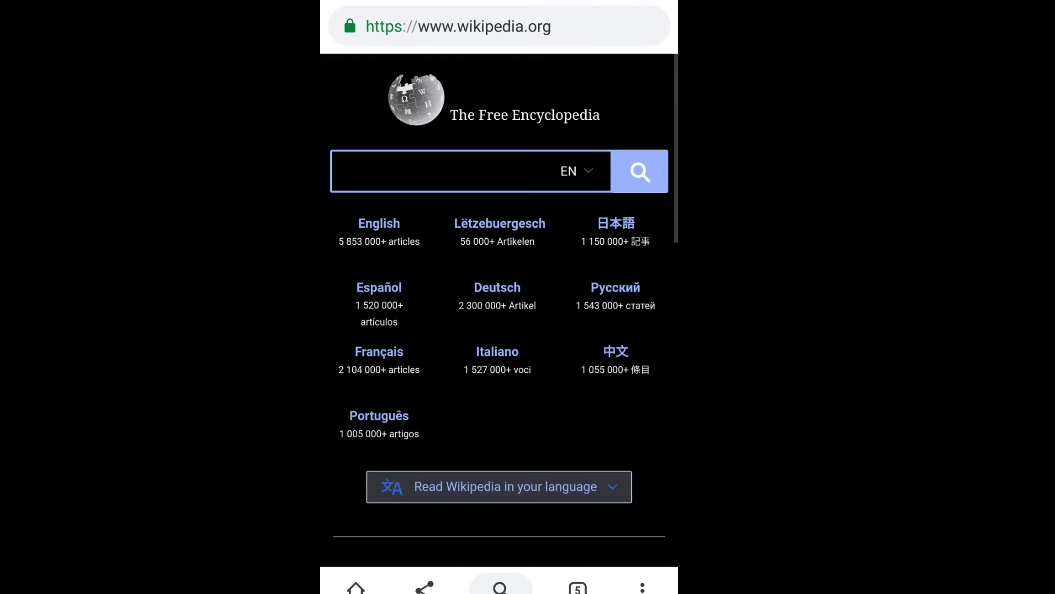
{"action": "scroll", "coordinate": [499, 313], "scroll_direction": "down", "scroll_amount": 2}
{"action": "scroll", "coordinate": [499, 313], "scroll_direction": "up", "scroll_amount": 2}
{"action": "scroll", "coordinate": [500, 314], "scroll_direction": "up", "scroll_amount": 1}
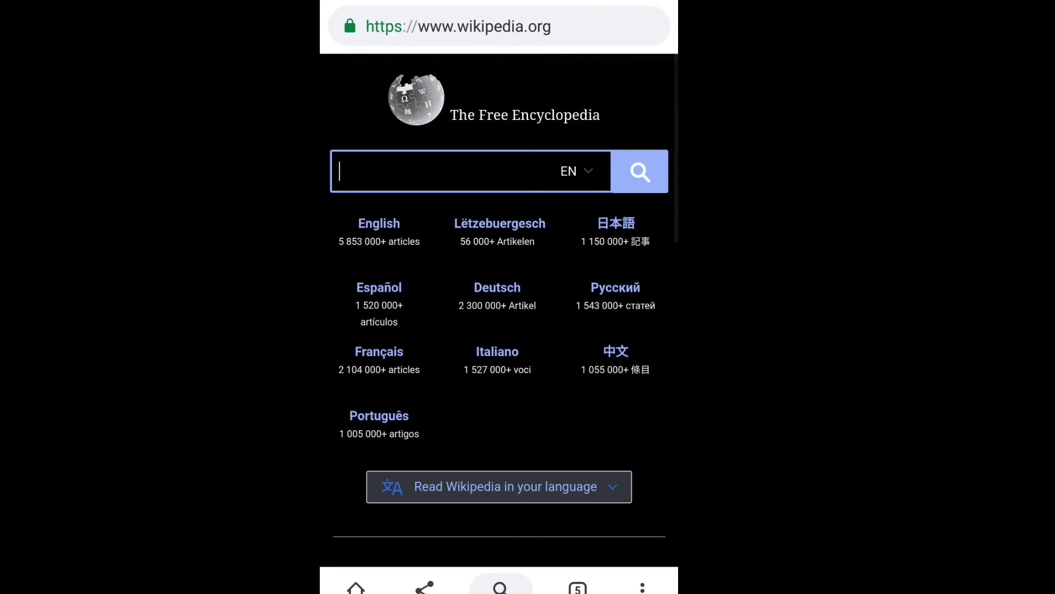
{"action": "scroll", "coordinate": [498, 313], "scroll_direction": "down", "scroll_amount": 5}
{"action": "scroll", "coordinate": [499, 314], "scroll_direction": "down", "scroll_amount": 5}
{"action": "scroll", "coordinate": [498, 313], "scroll_direction": "up", "scroll_amount": 10}
Open another new tab from the tab switcher, leaving Wikipedia open
{"action": "left_click", "coordinate": [577, 587]}
{"action": "scroll", "coordinate": [499, 330], "scroll_direction": "up", "scroll_amount": 3}
{"action": "left_click", "coordinate": [462, 87]}
{"action": "scroll", "coordinate": [499, 330], "scroll_direction": "down", "scroll_amount": 3}
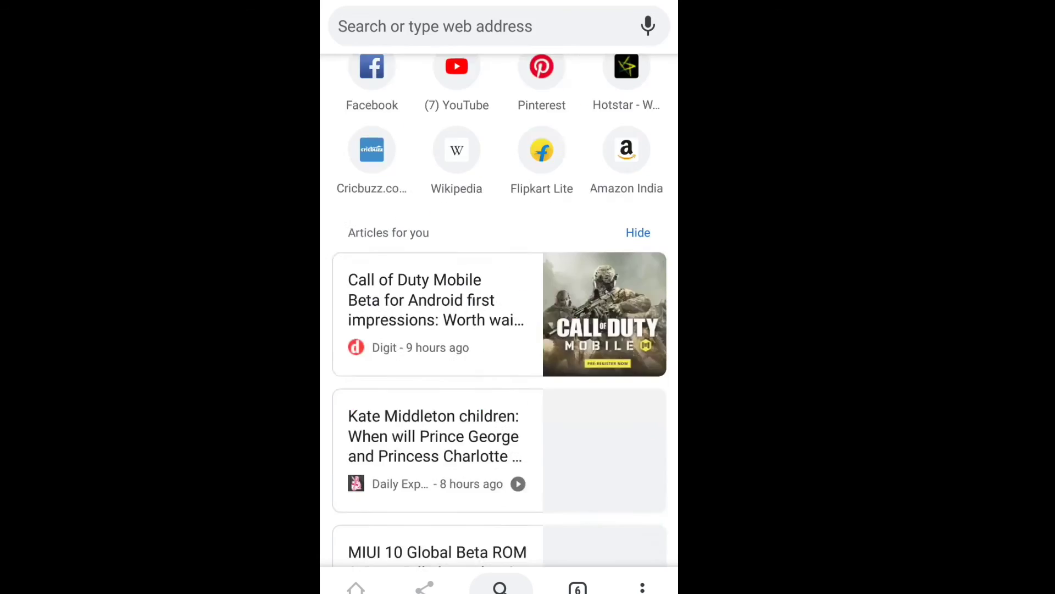
{"action": "scroll", "coordinate": [499, 331], "scroll_direction": "up", "scroll_amount": 3}
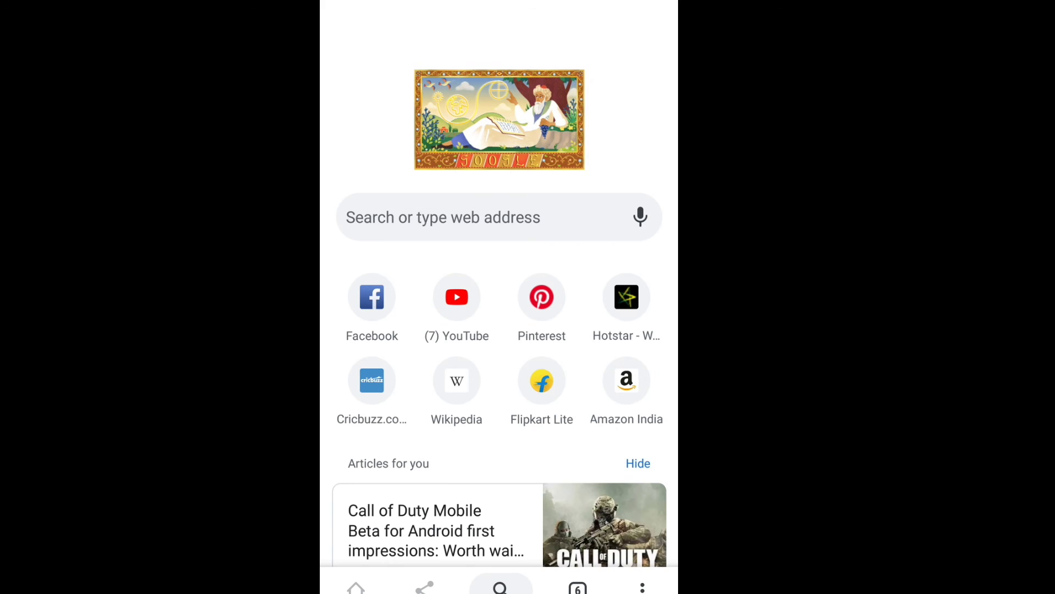
{"action": "scroll", "coordinate": [498, 330], "scroll_direction": "down", "scroll_amount": 4}
{"action": "scroll", "coordinate": [499, 330], "scroll_direction": "up", "scroll_amount": 4}
{"action": "scroll", "coordinate": [499, 330], "scroll_direction": "down", "scroll_amount": 5}
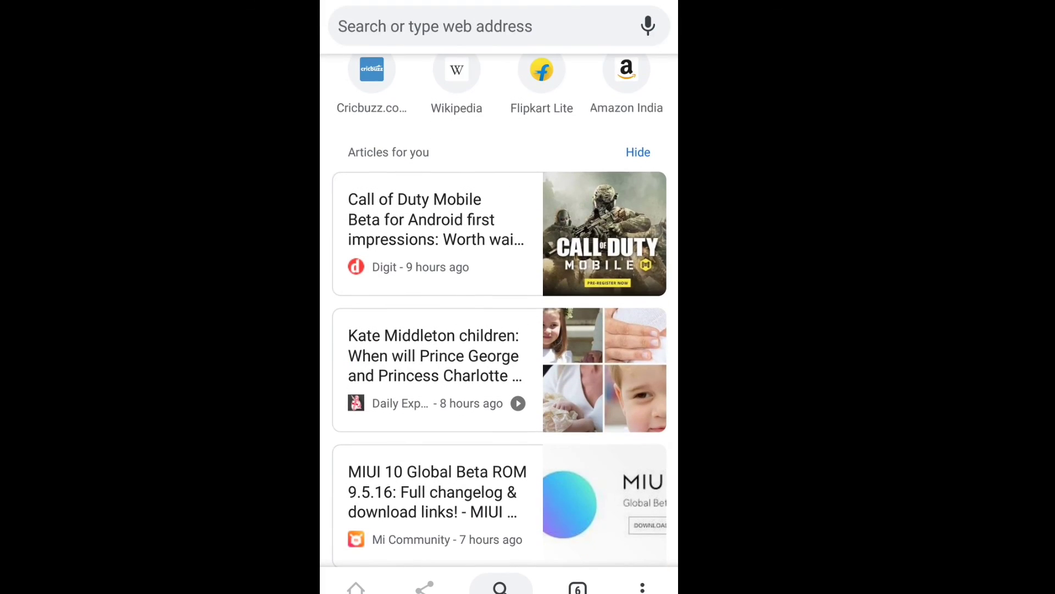